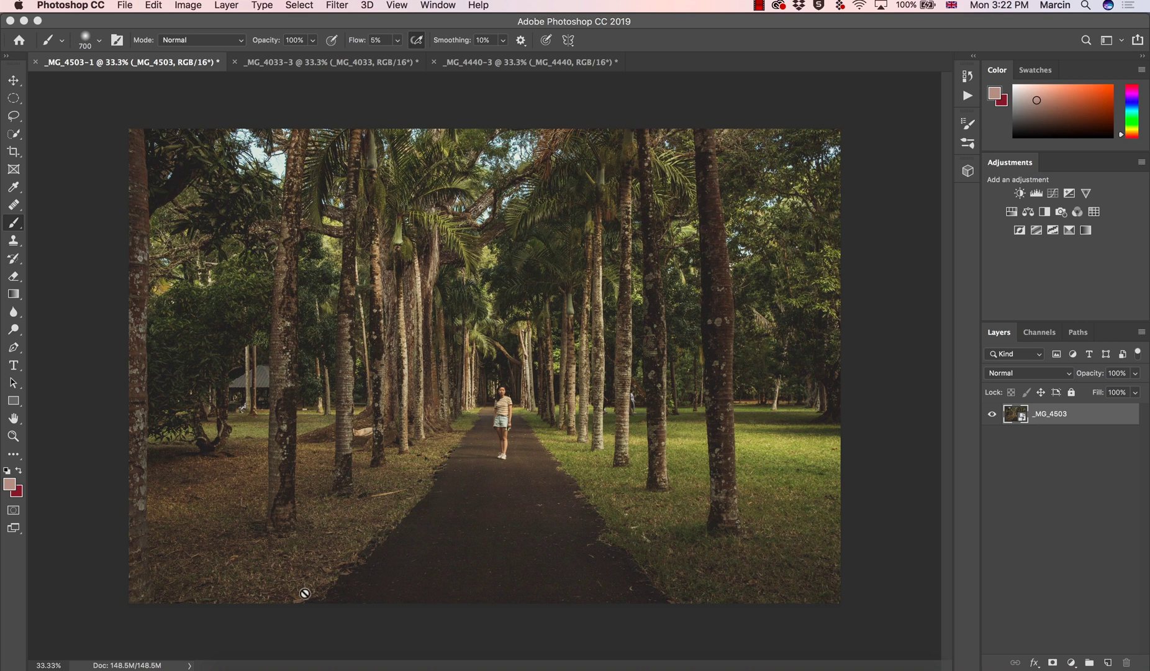
# - View the retoucher's portfolio site and the Skillshare Lightroom Classic course page in Safari, and return to Photoshop
pyautogui.click(276, 660)
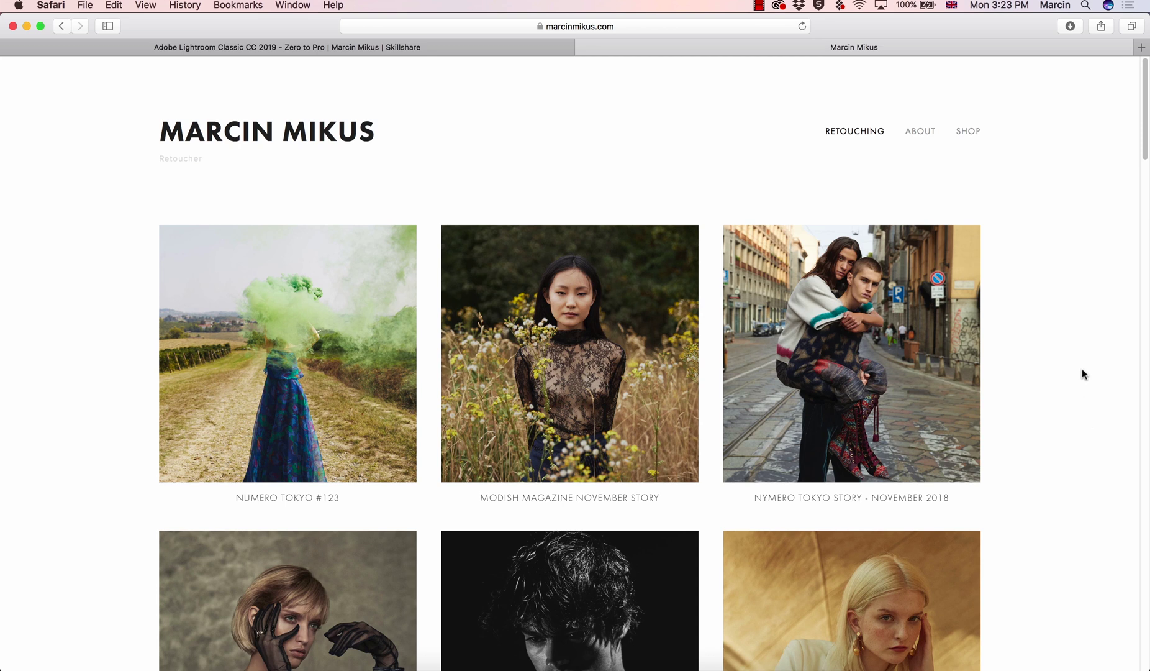
pyautogui.click(458, 48)
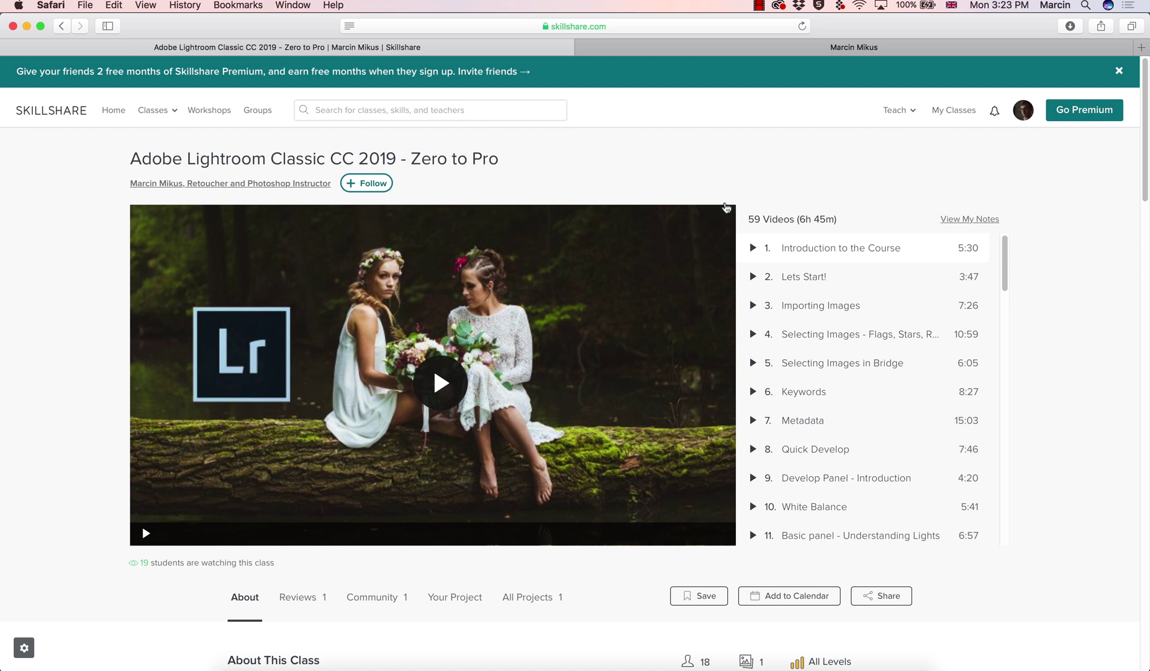
pyautogui.click(676, 669)
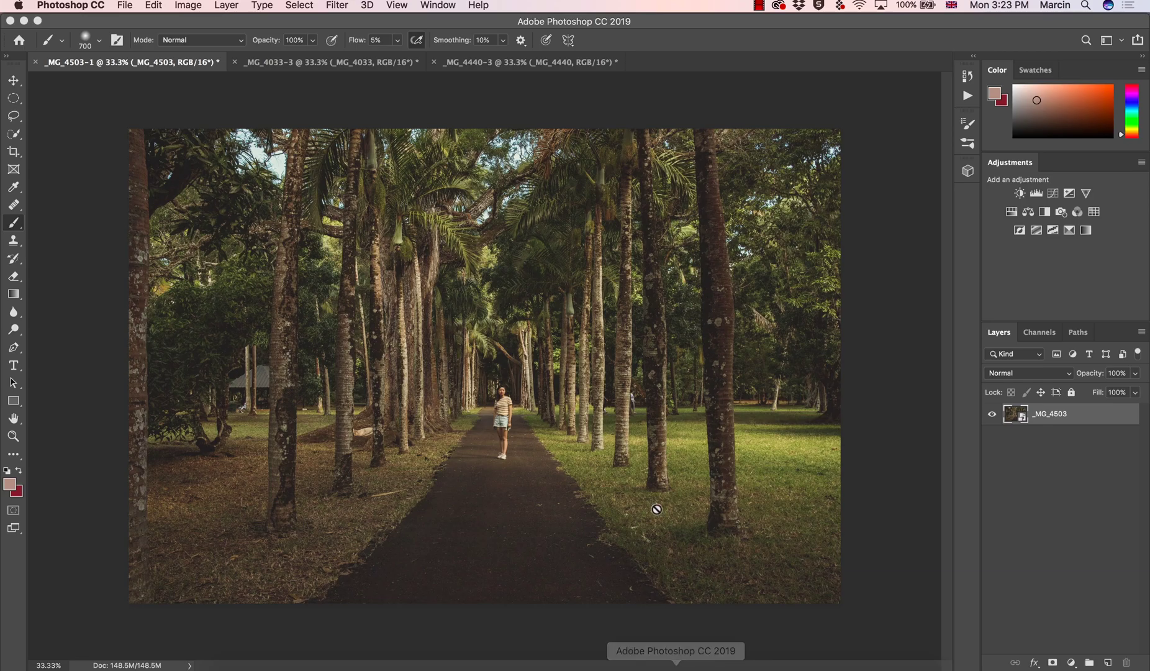
# - Look through the open _MG_4033 and _MG_4440 photos and return to the _MG_4503 forest photo
pyautogui.click(360, 64)
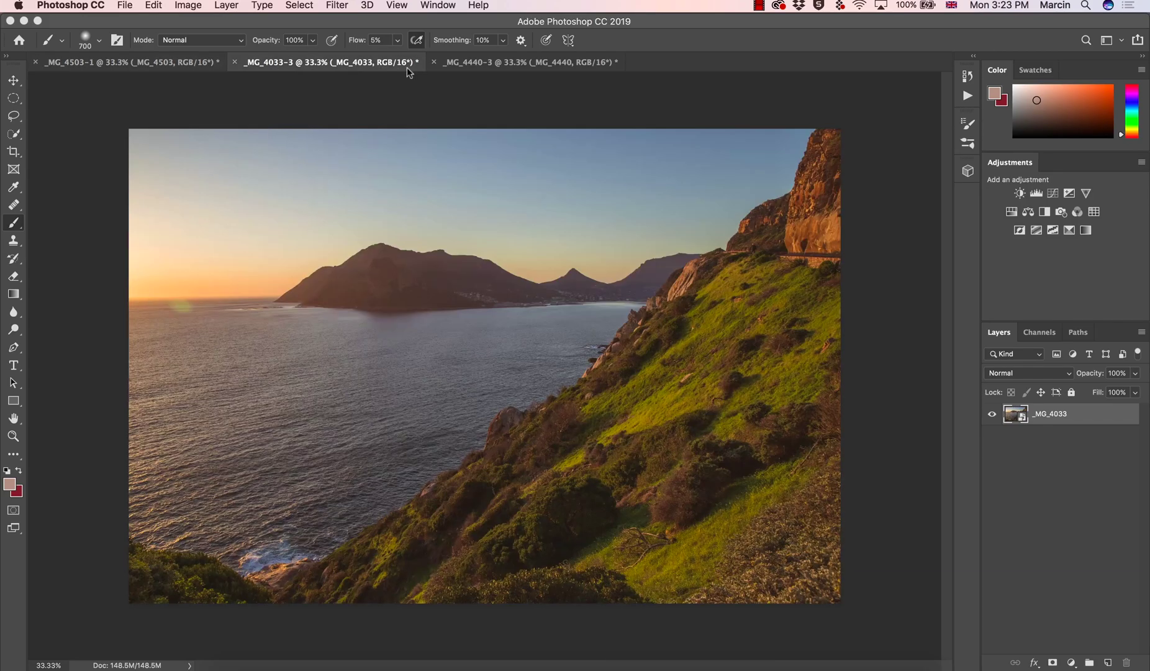
pyautogui.click(469, 64)
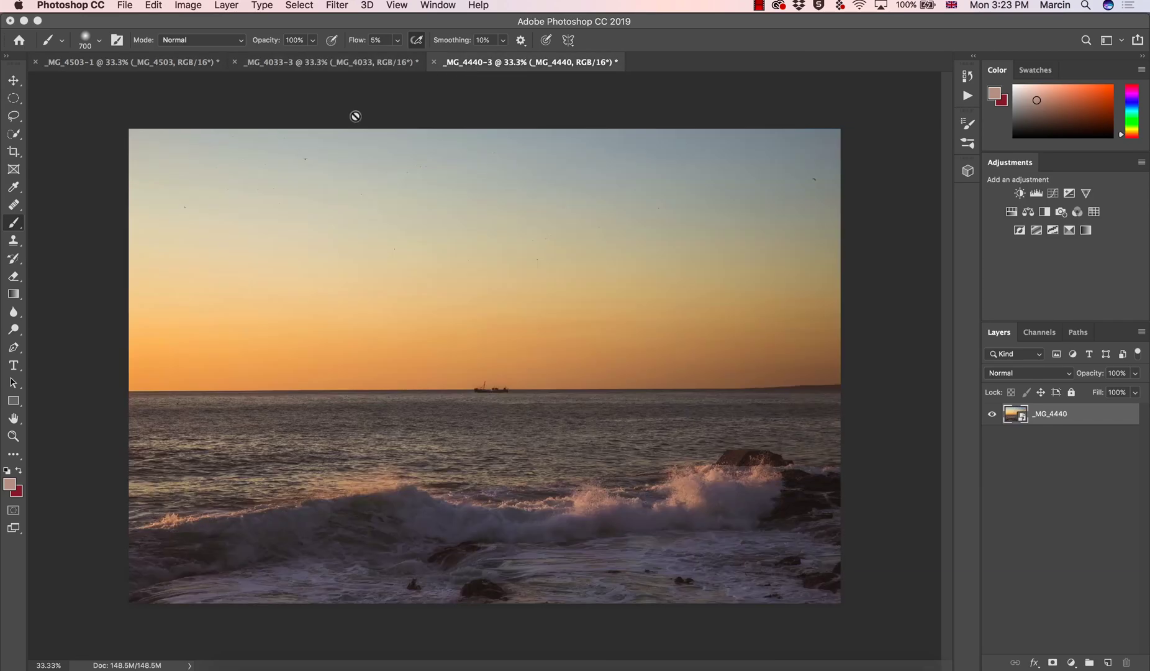
pyautogui.click(187, 65)
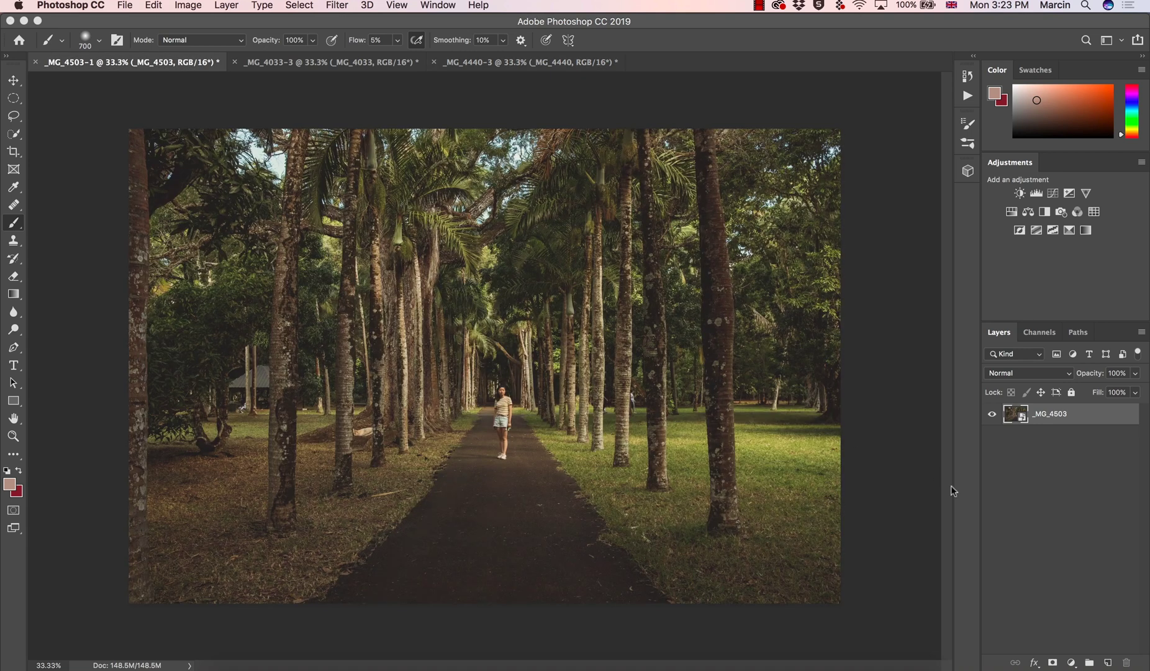
# - Add a Curves adjustment layer above _MG_4503, reposition its properties over the photo and enlarge the curve graph
pyautogui.click(1071, 662)
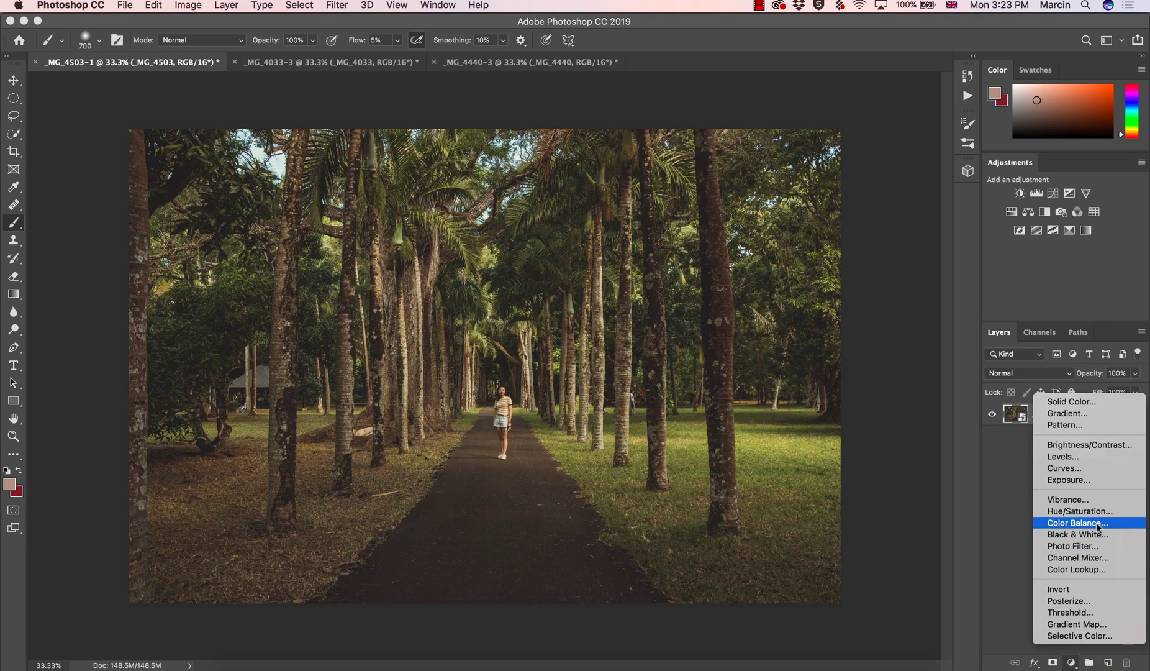
pyautogui.click(1070, 468)
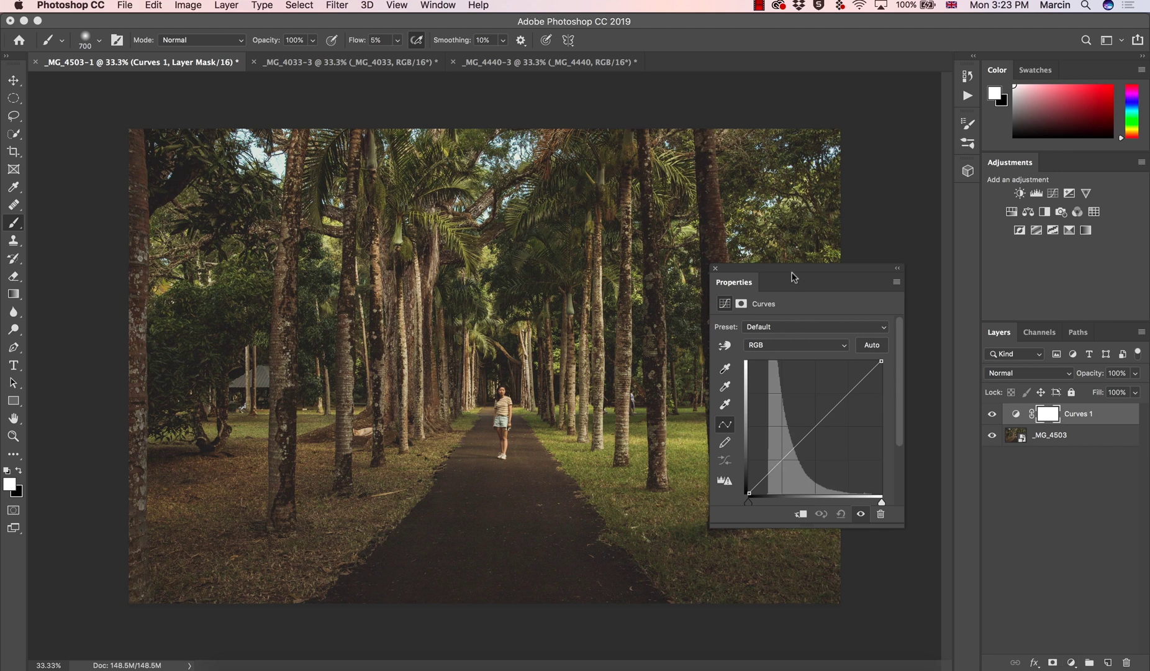
pyautogui.moveTo(795, 269); pyautogui.dragTo(738, 192)
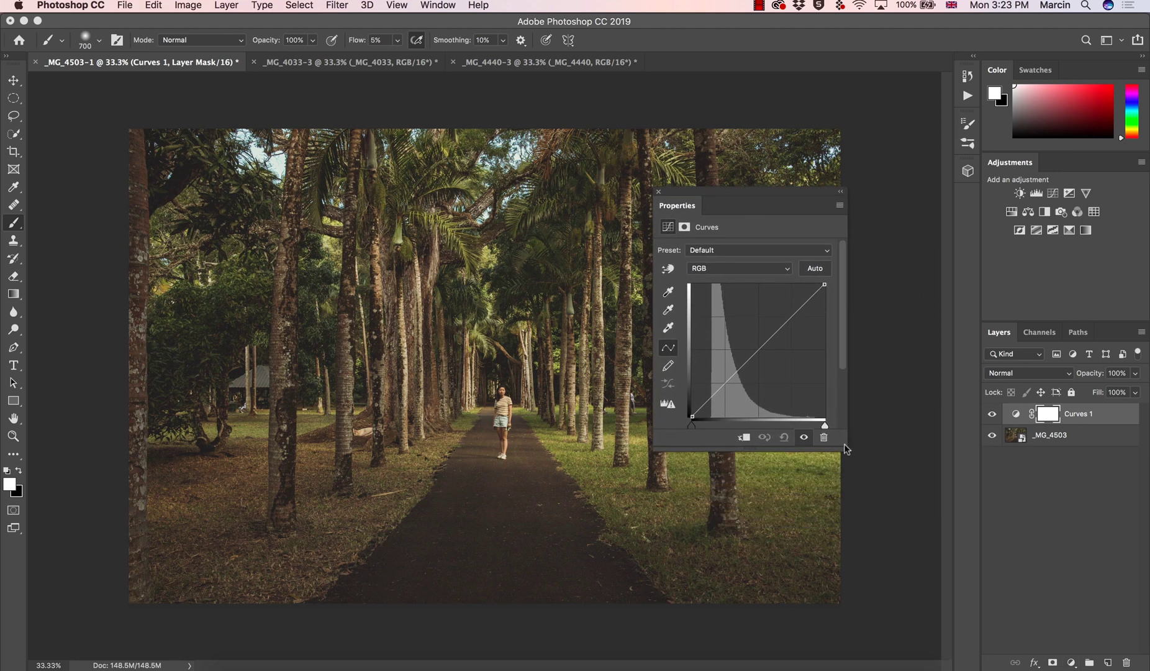
pyautogui.moveTo(846, 447); pyautogui.dragTo(881, 480)
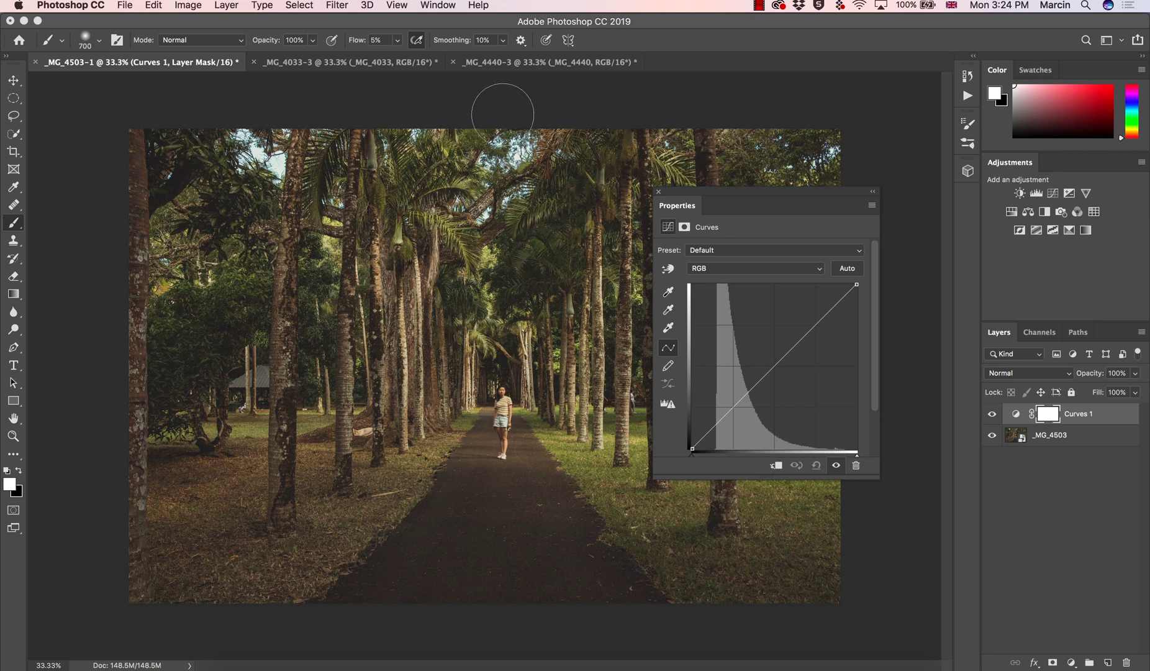
# - Add a Curves adjustment layer to the _MG_4033 coastal photo
pyautogui.click(410, 62)
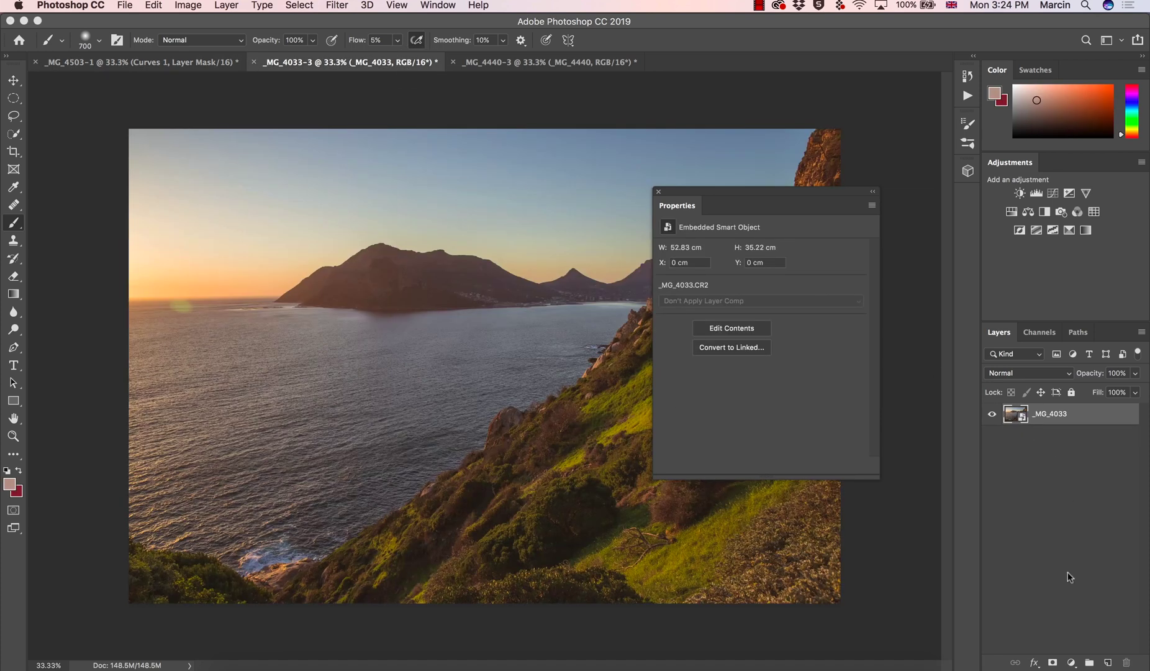
pyautogui.click(1070, 659)
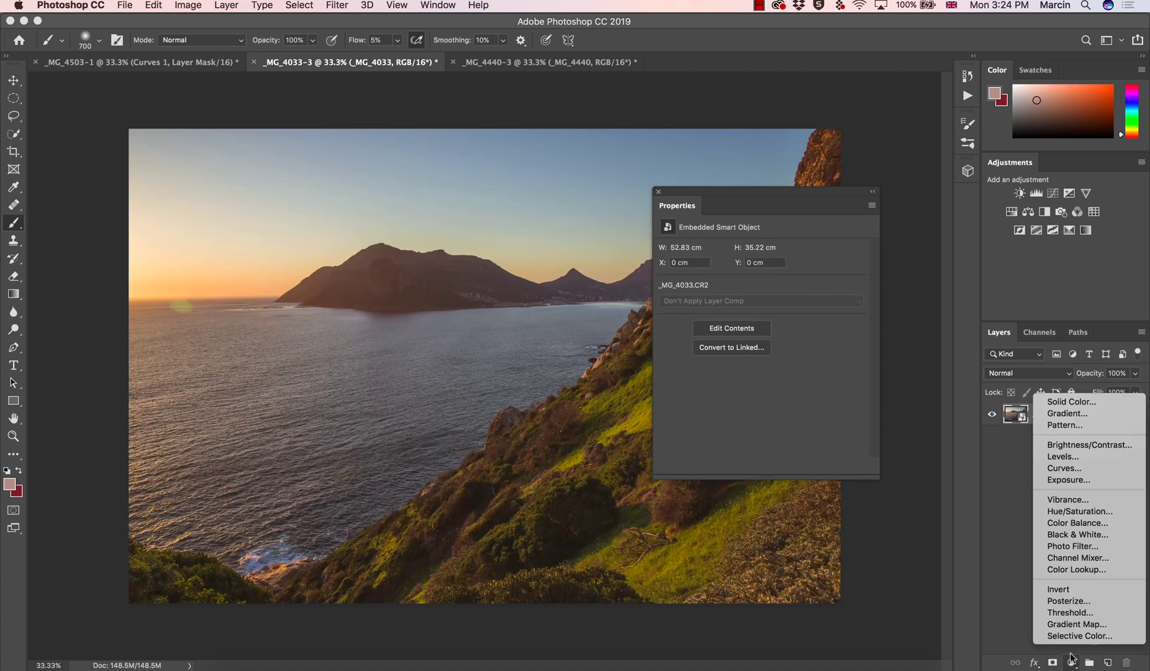
pyautogui.click(1070, 475)
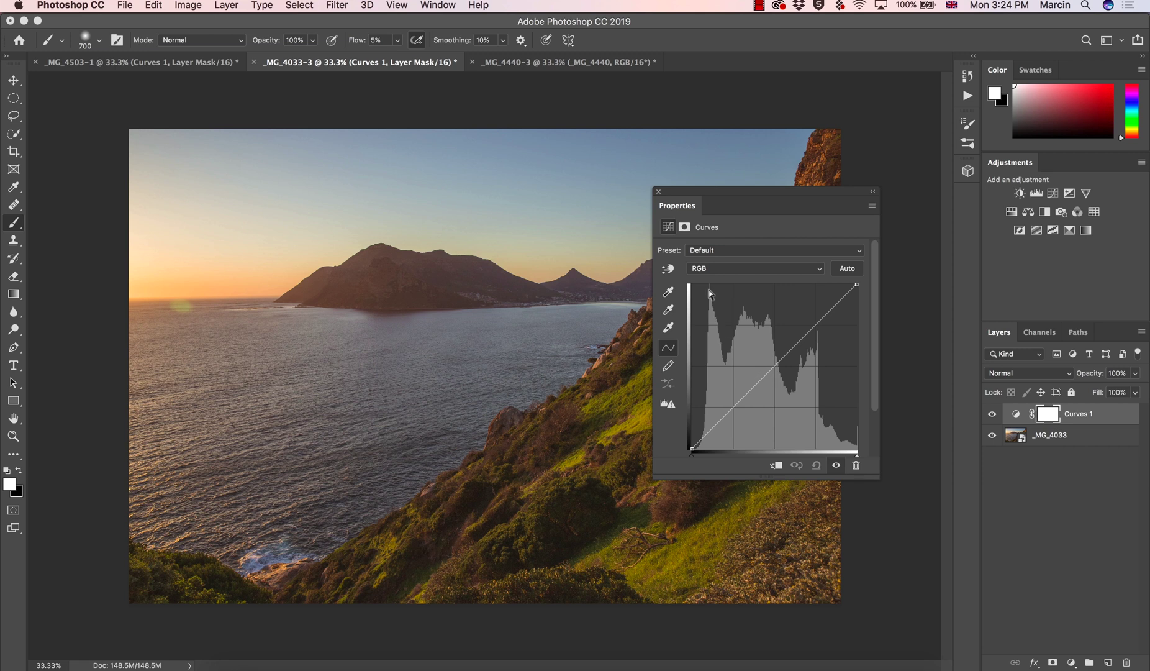
# - Compare the Curves histograms of the _MG_4503 forest photo and the _MG_4033 coastal photo
pyautogui.click(181, 63)
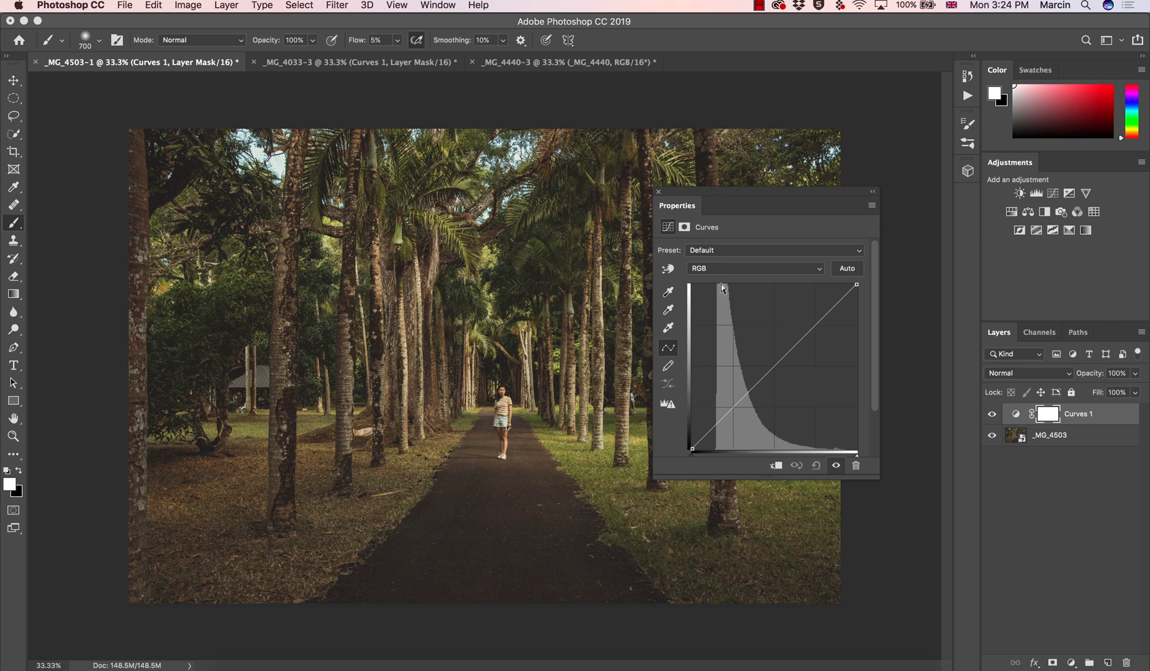
pyautogui.click(390, 63)
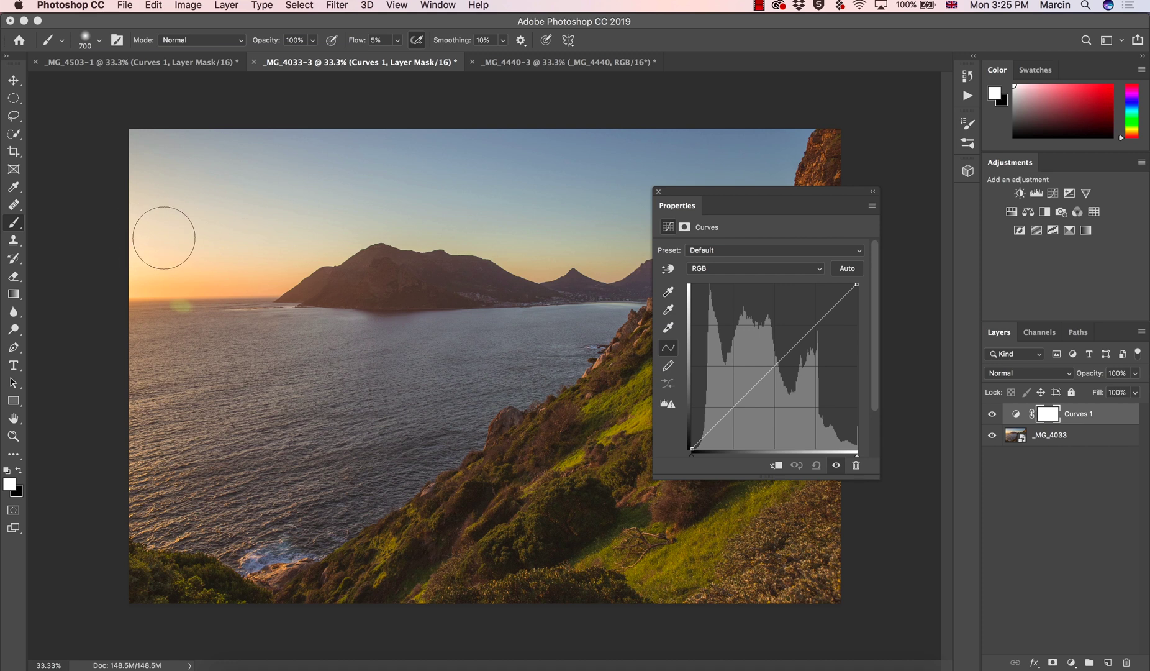
pyautogui.click(139, 63)
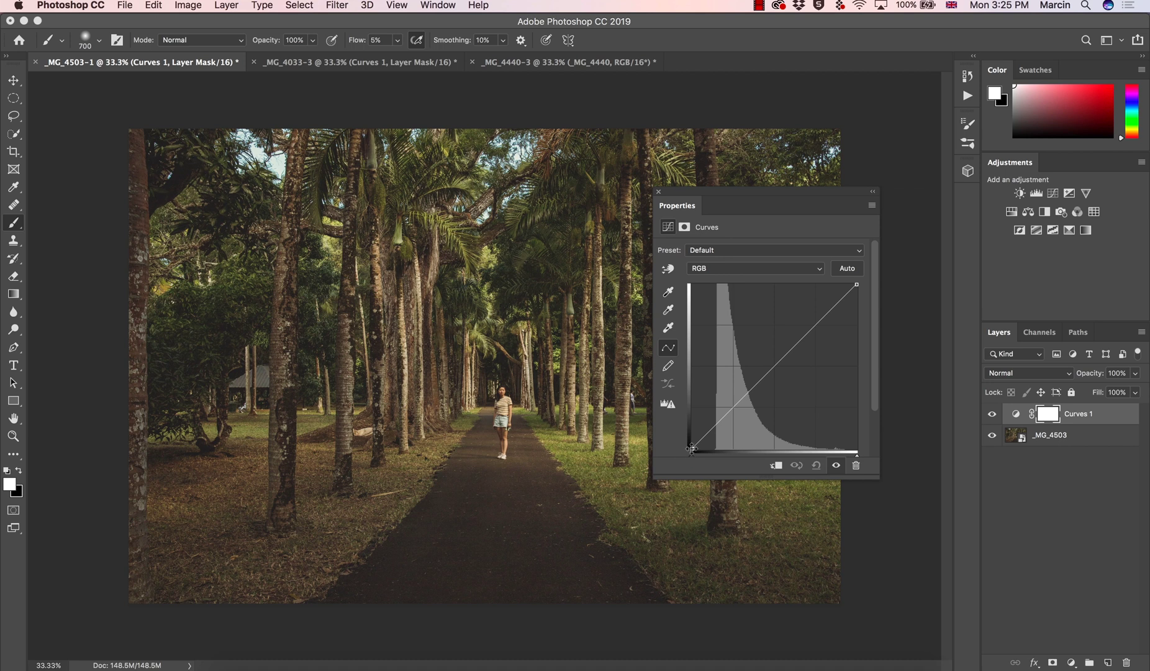
# - Try moving the forest photo's RGB black and white points inward, compare with the original, and return both points to the corners
pyautogui.moveTo(691, 449); pyautogui.dragTo(710, 459)
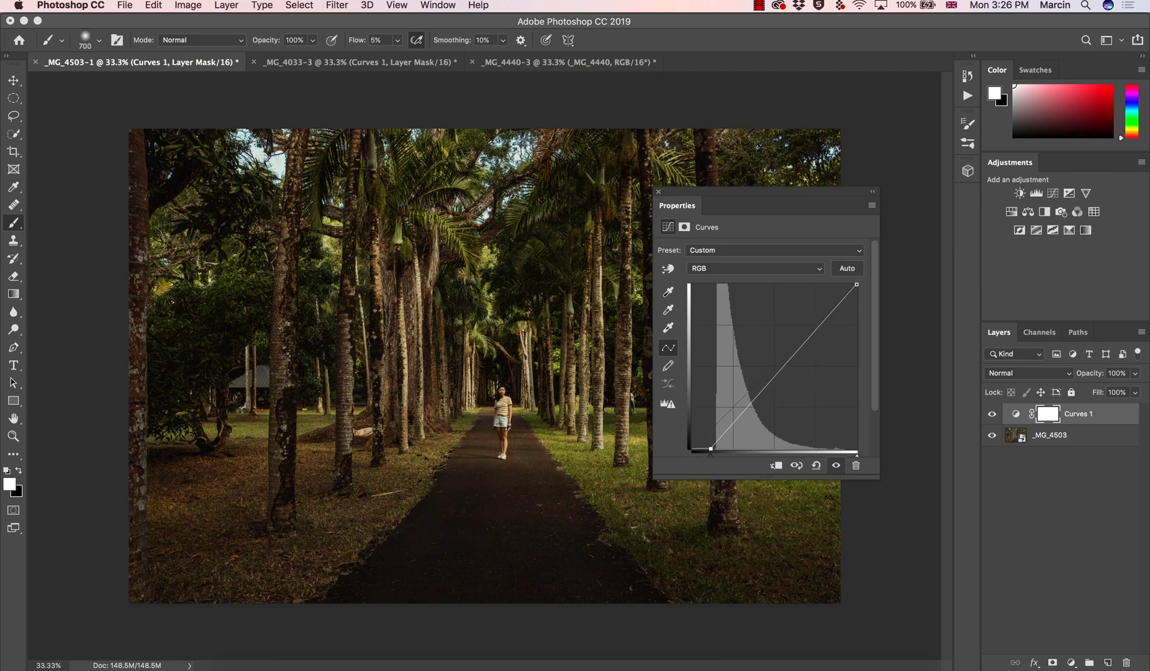
pyautogui.moveTo(711, 449); pyautogui.dragTo(697, 455)
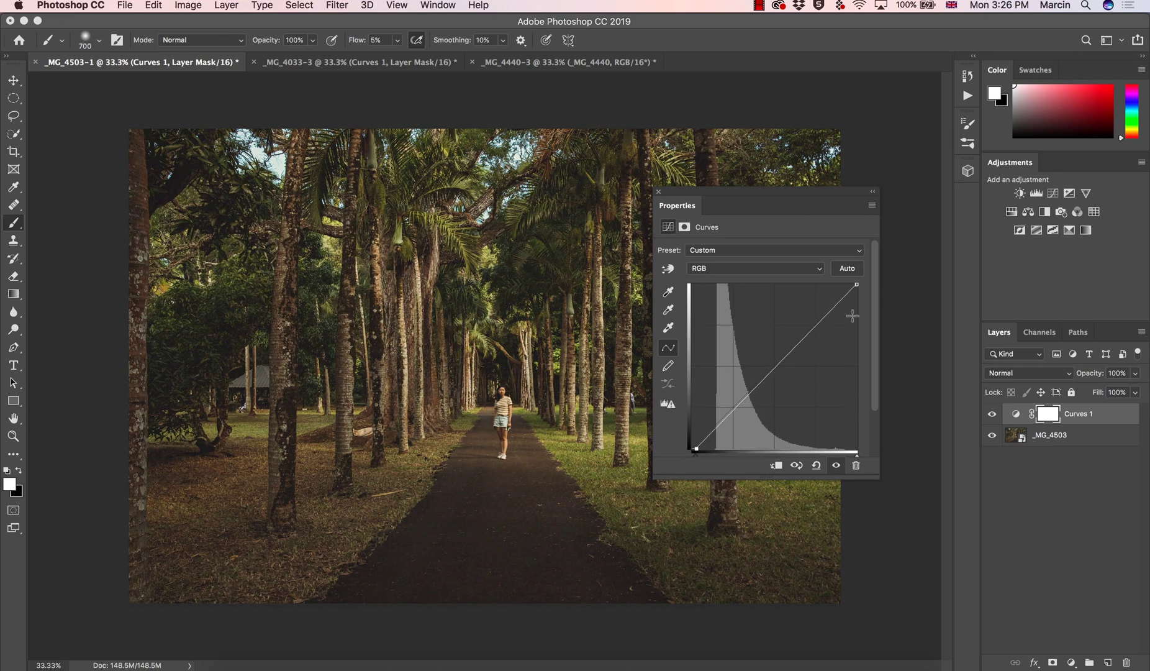
pyautogui.moveTo(857, 284); pyautogui.dragTo(849, 281)
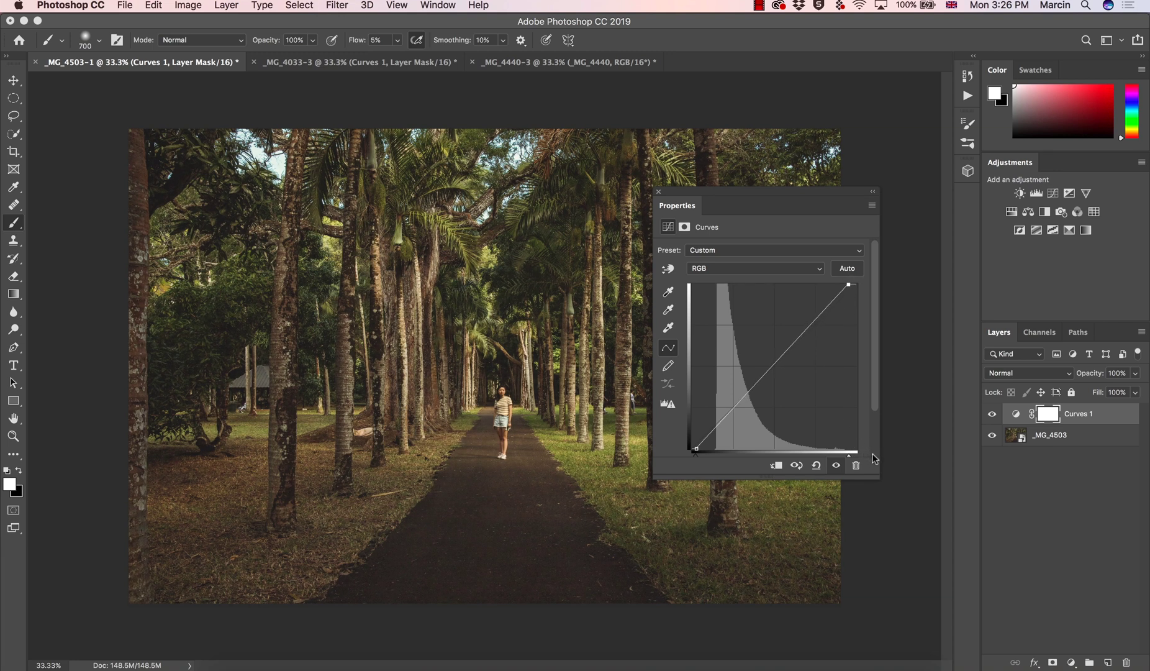
pyautogui.click(991, 415)
pyautogui.click(992, 414)
pyautogui.moveTo(696, 448); pyautogui.dragTo(688, 449)
pyautogui.moveTo(849, 285); pyautogui.dragTo(870, 286)
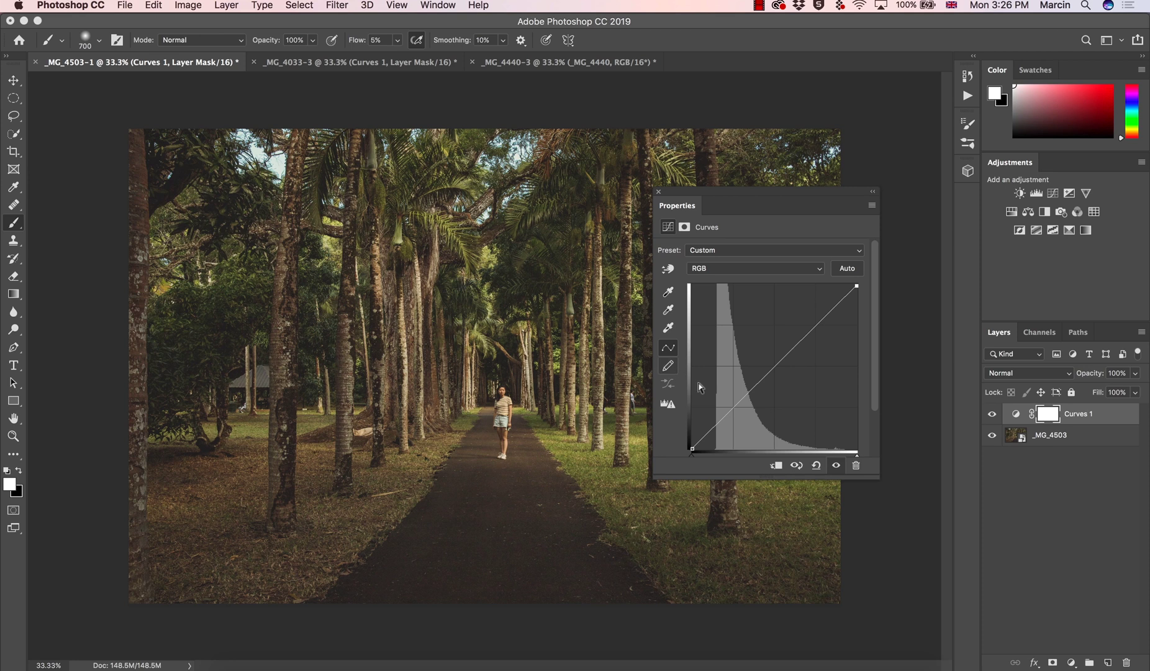
# - Try a subtle S-curve with shadow and highlight points, compare it with the original, and remove both points from the curve
pyautogui.moveTo(731, 409); pyautogui.dragTo(732, 418)
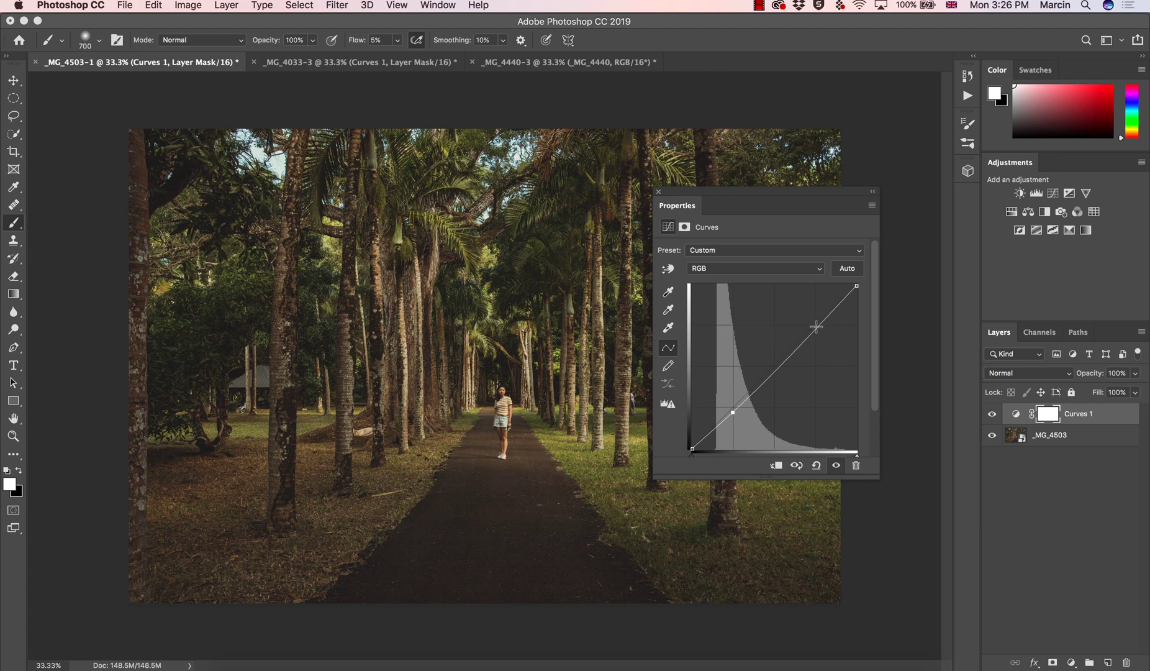
pyautogui.moveTo(815, 324); pyautogui.dragTo(817, 323)
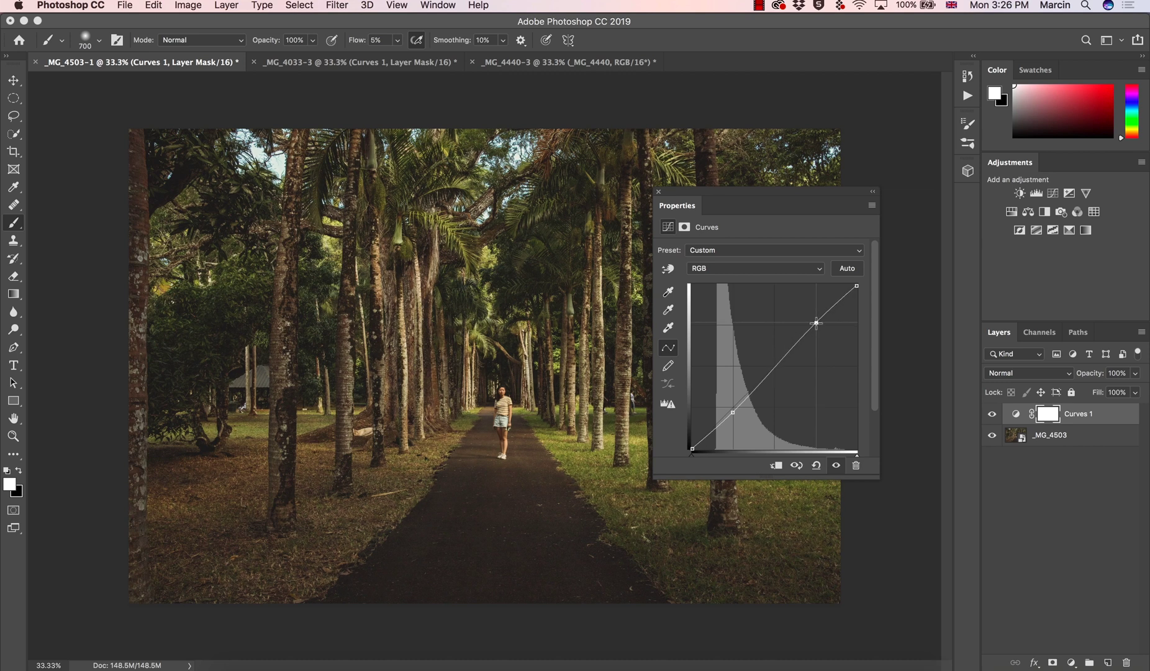
pyautogui.click(994, 411)
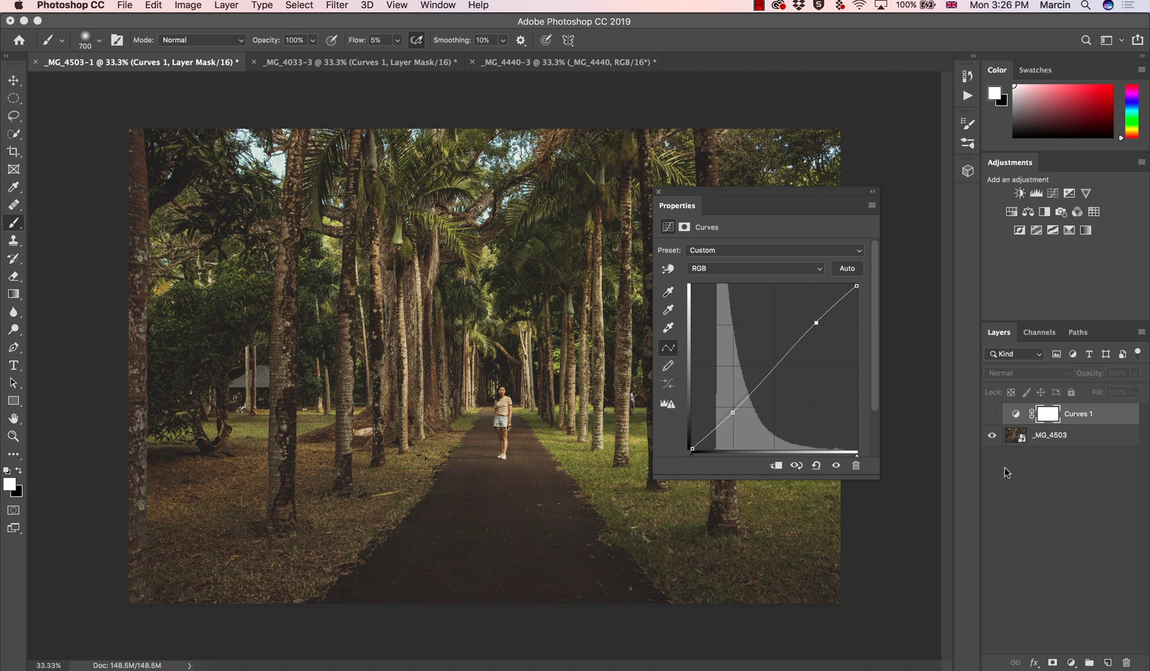
pyautogui.click(993, 414)
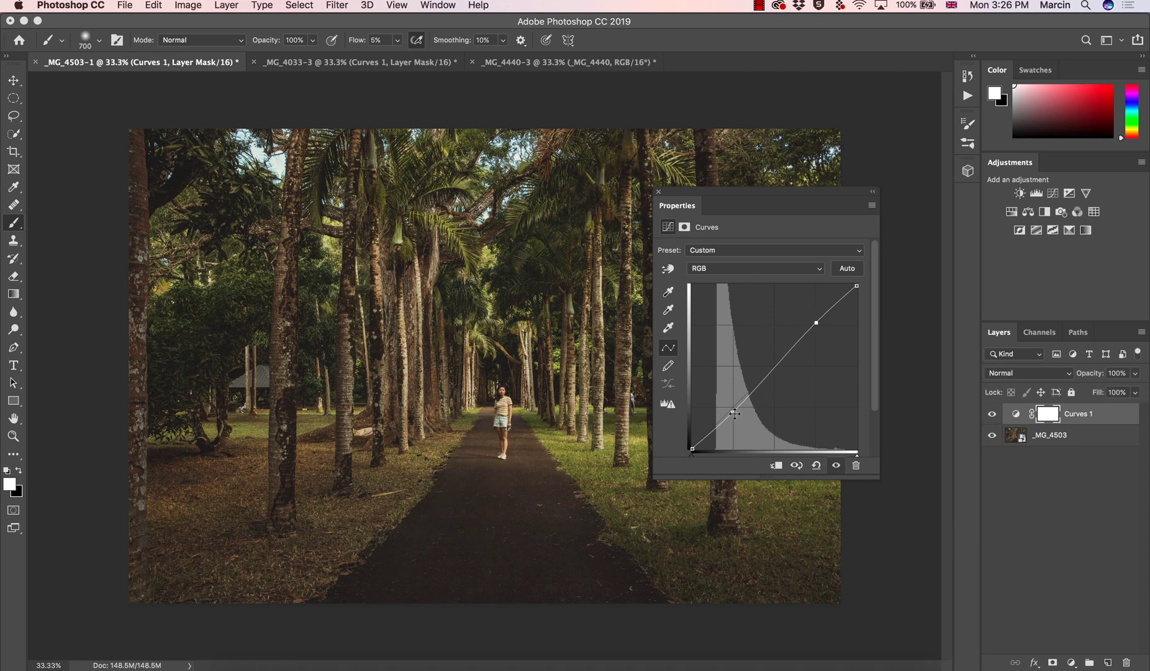
pyautogui.moveTo(733, 413); pyautogui.dragTo(761, 523)
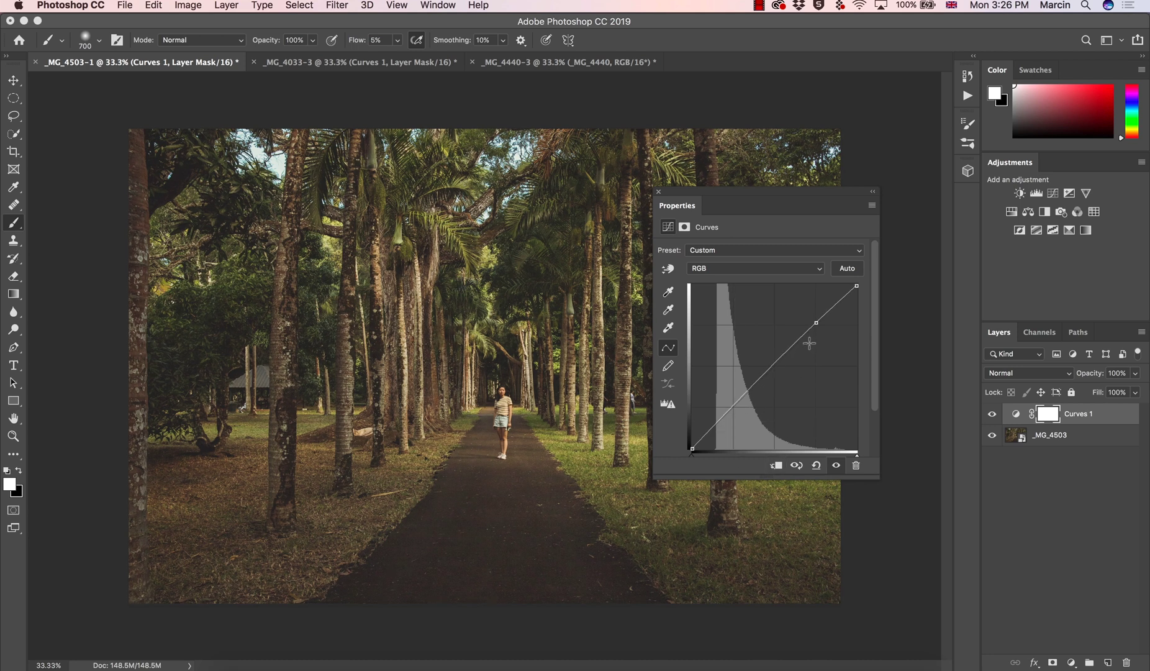
pyautogui.moveTo(816, 324); pyautogui.dragTo(854, 503)
# - Build a faded S-curve by raising the black point, lowering the white point, darkening shadows and lifting highlights, and compare it with the original
pyautogui.moveTo(692, 447); pyautogui.dragTo(682, 437)
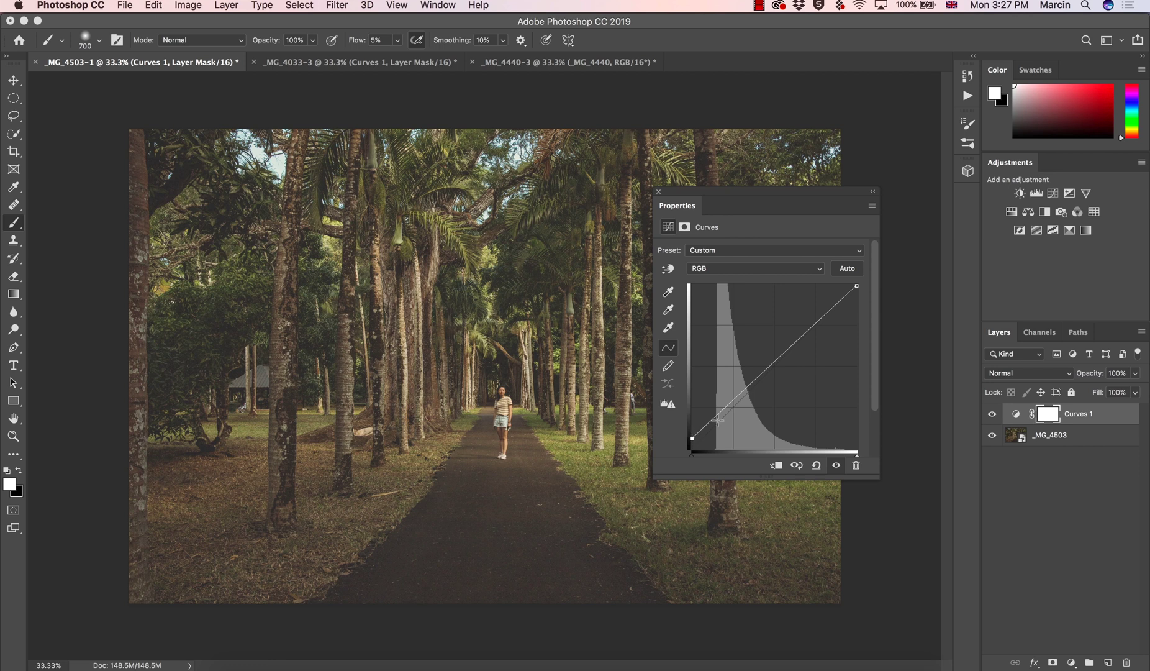
pyautogui.moveTo(858, 286); pyautogui.dragTo(857, 298)
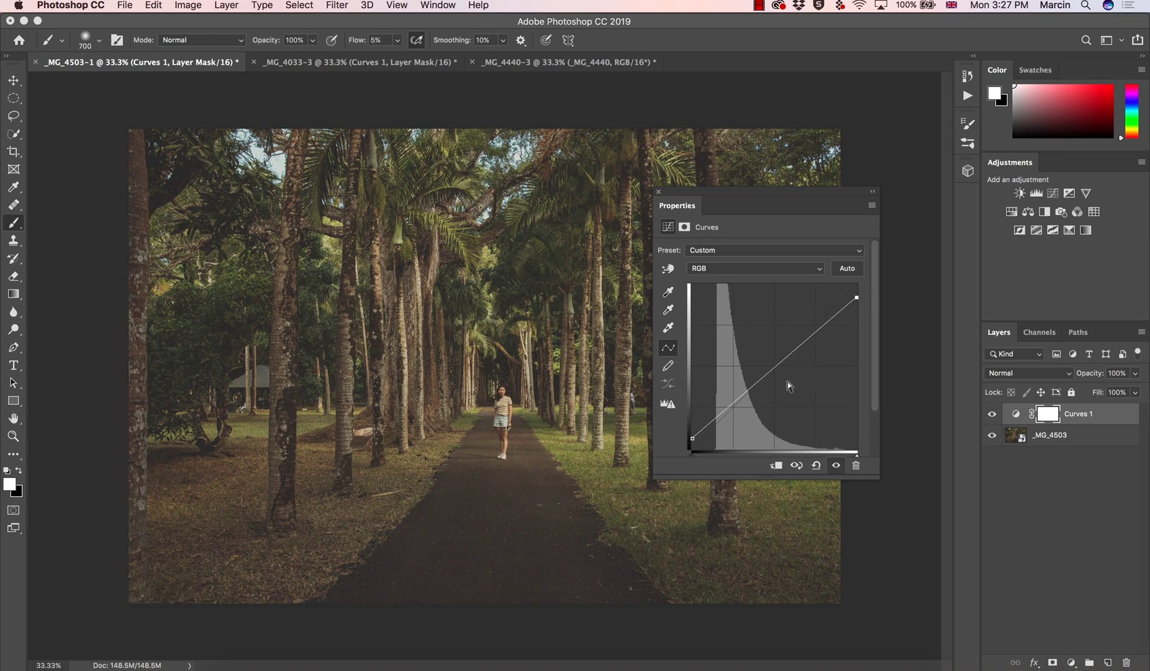
pyautogui.moveTo(732, 405); pyautogui.dragTo(731, 413)
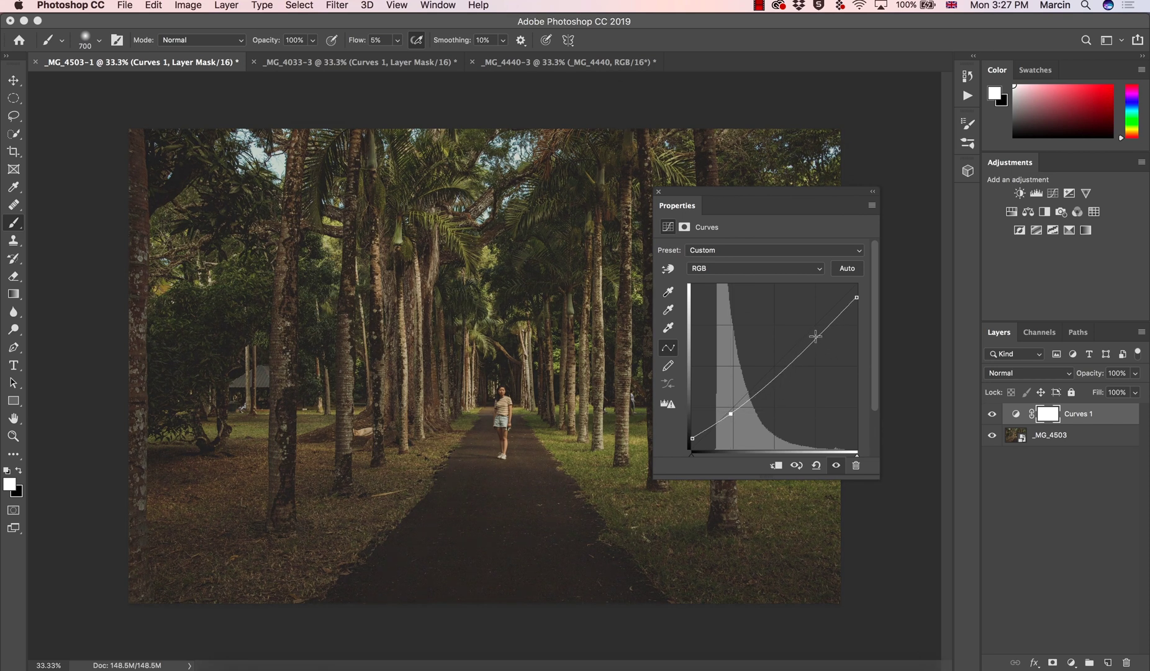
pyautogui.moveTo(814, 338); pyautogui.dragTo(815, 324)
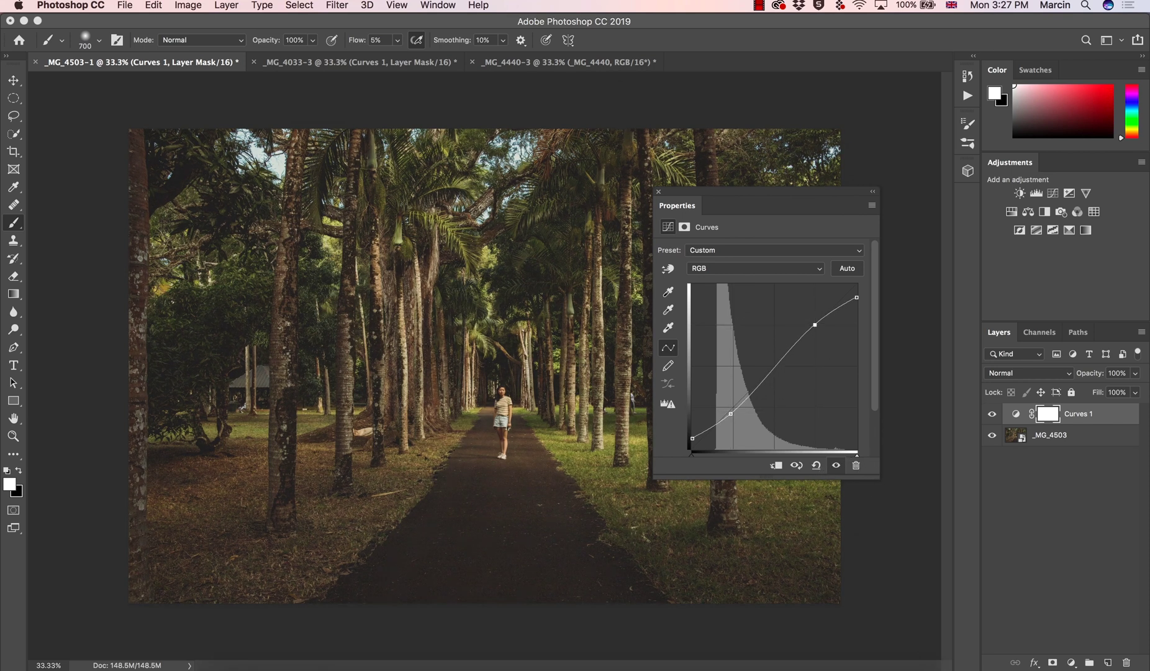
pyautogui.click(993, 414)
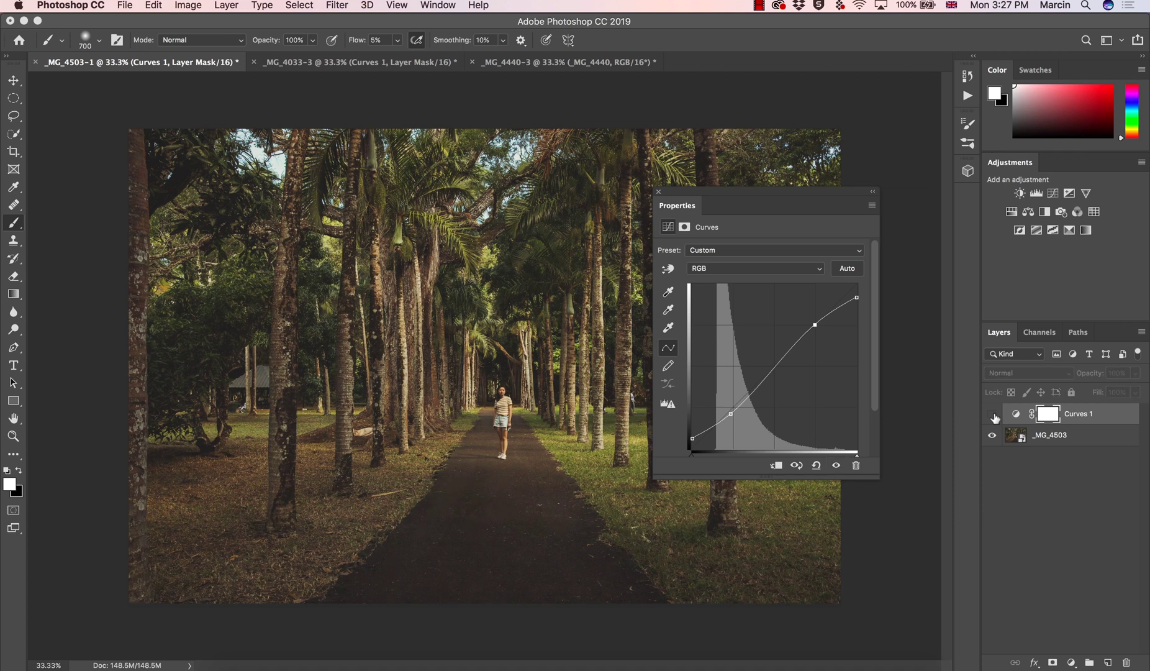
pyautogui.click(993, 414)
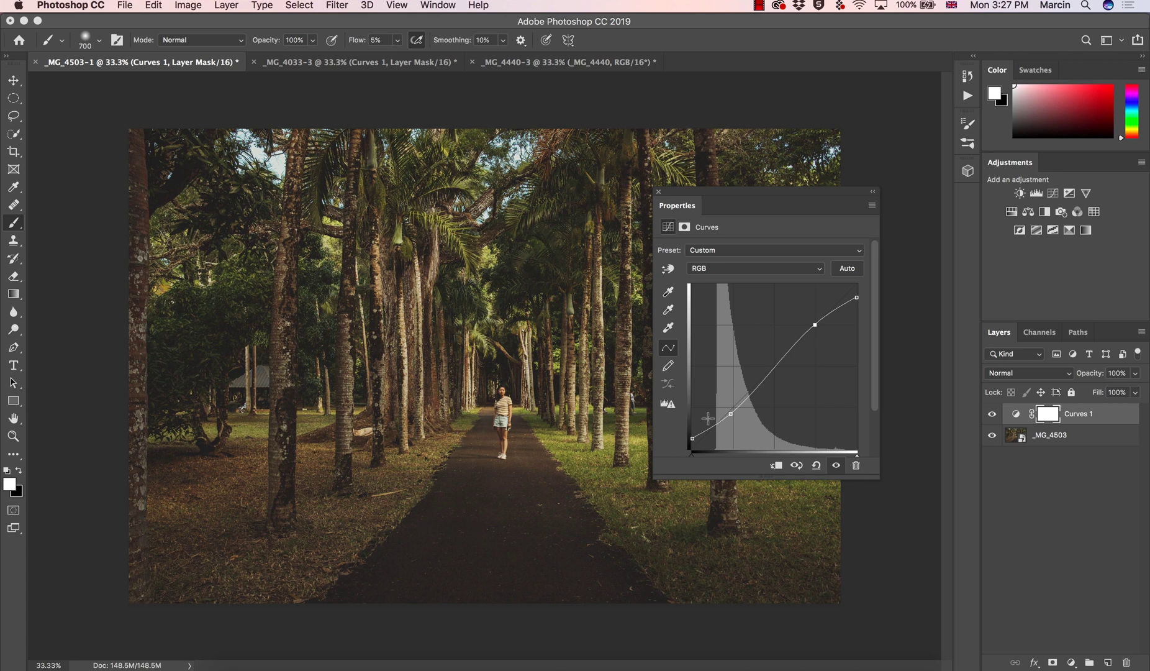
# - Return the curve's black and white endpoints to the corners, lift the highlight point slightly, and compare with the original
pyautogui.moveTo(691, 439); pyautogui.dragTo(692, 449)
pyautogui.moveTo(863, 297); pyautogui.dragTo(863, 285)
pyautogui.moveTo(815, 323); pyautogui.dragTo(814, 322)
pyautogui.click(993, 415)
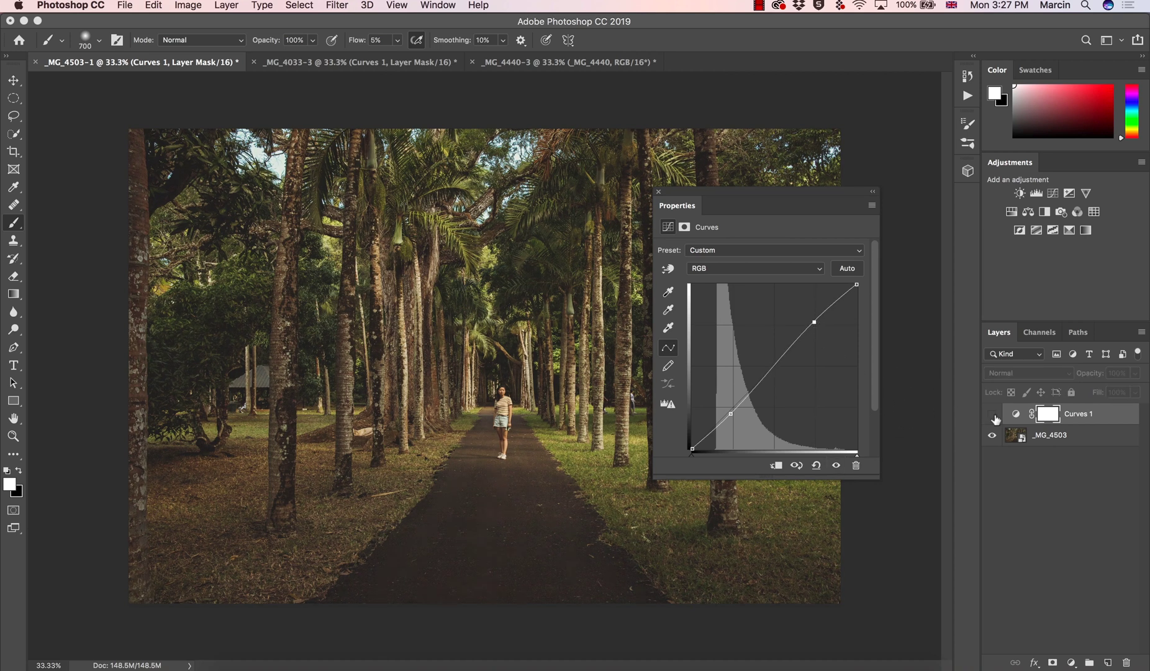
pyautogui.click(993, 415)
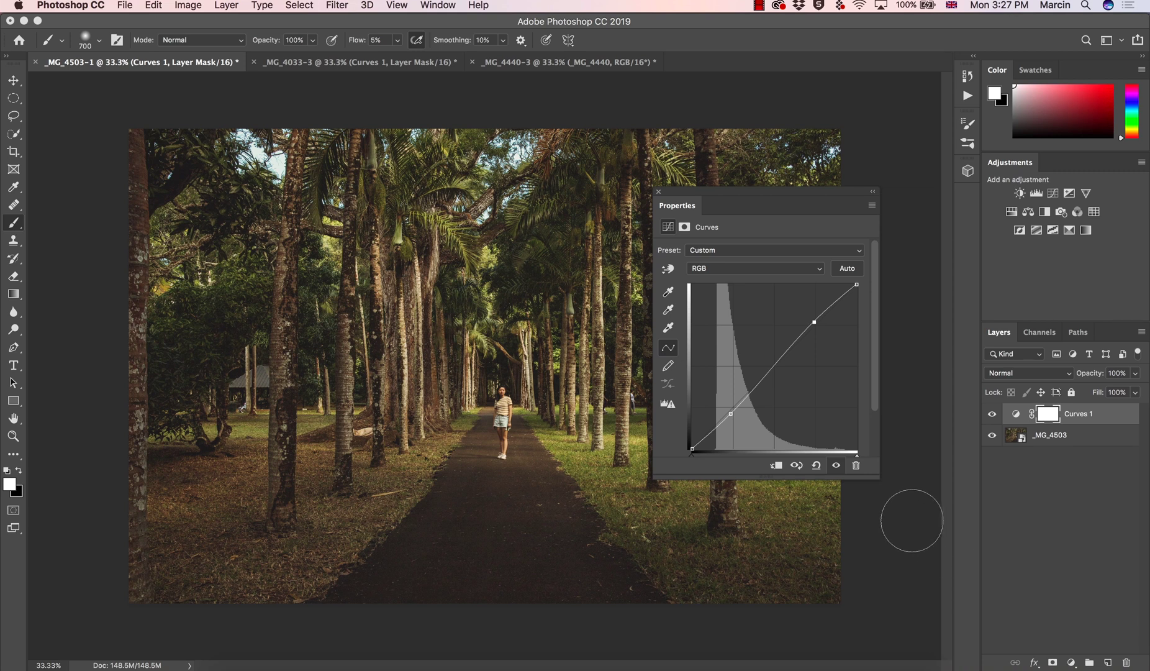
# - Soften the S-curve's shadow and highlight points slightly and set the Curves 1 layer's blend mode to Luminosity
pyautogui.moveTo(730, 416); pyautogui.dragTo(732, 412)
pyautogui.moveTo(814, 321); pyautogui.dragTo(812, 323)
pyautogui.click(1023, 378)
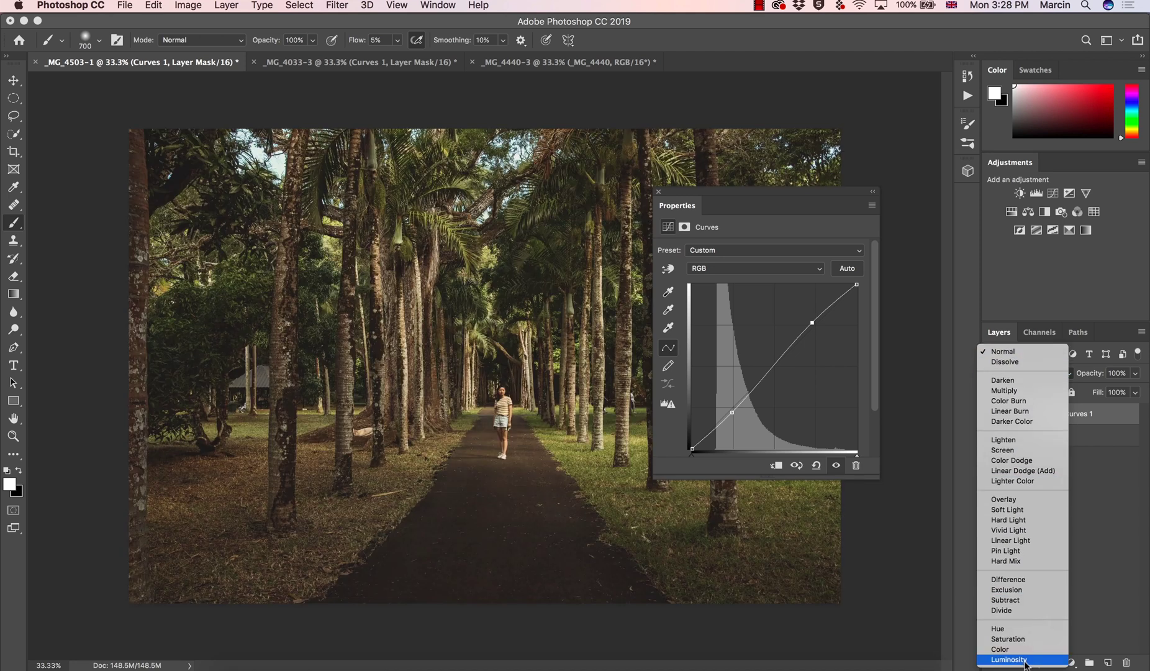
pyautogui.click(1026, 659)
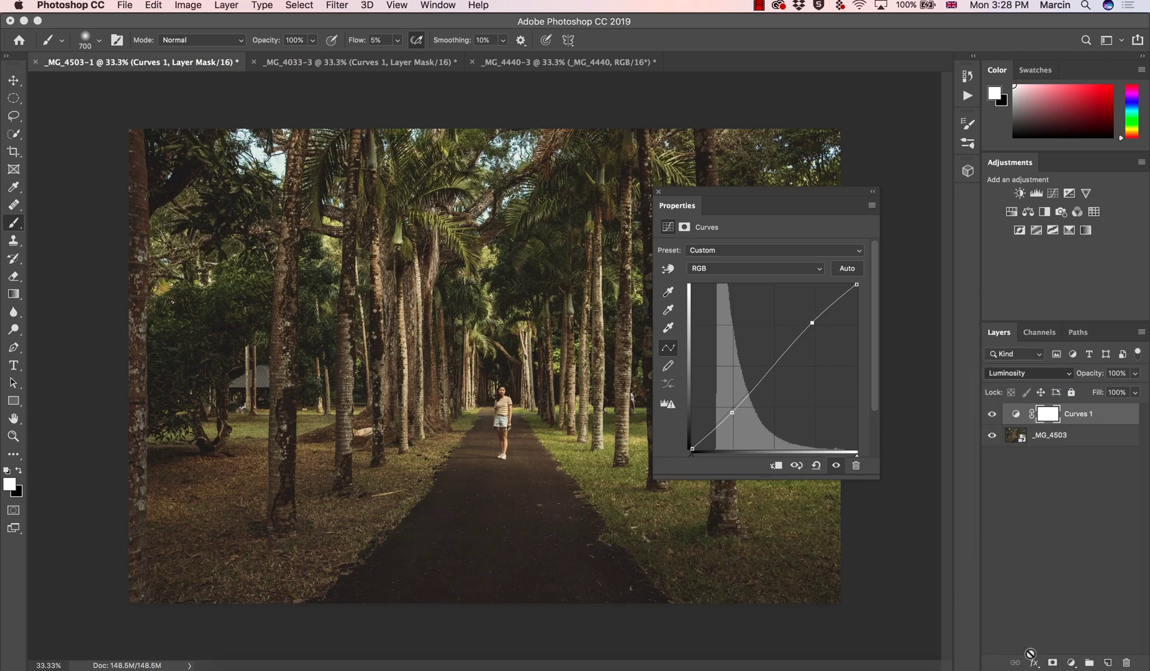
# - Set the forest photo's Curves 1 layer blend mode to Normal
pyautogui.click(994, 415)
pyautogui.click(1006, 373)
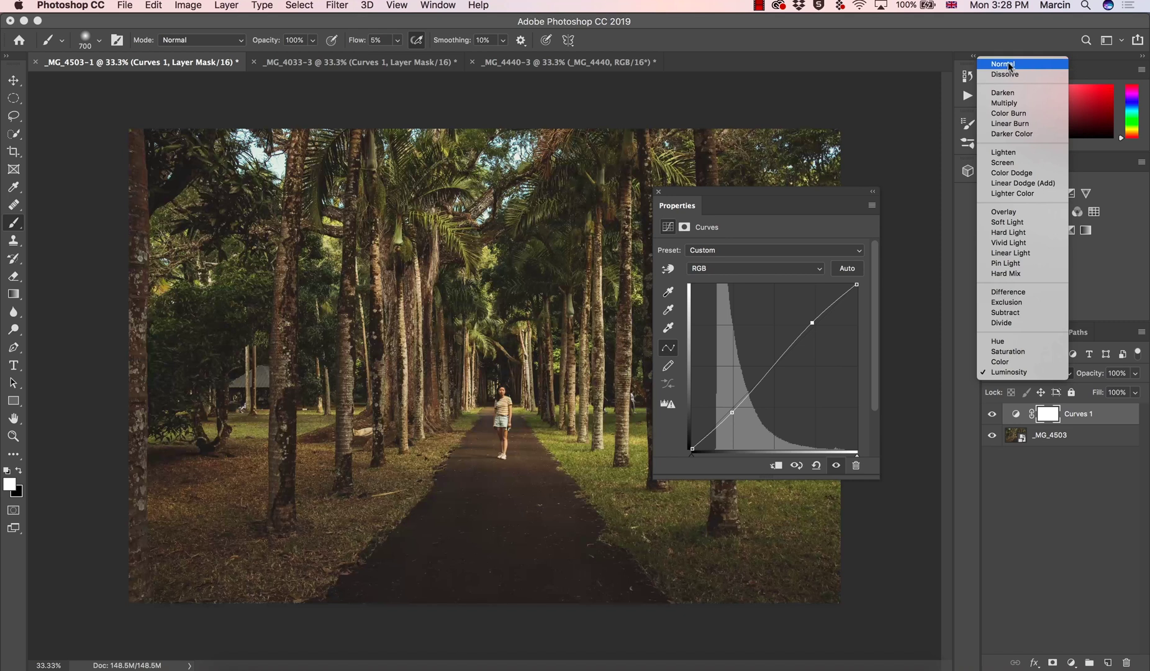
pyautogui.click(1009, 64)
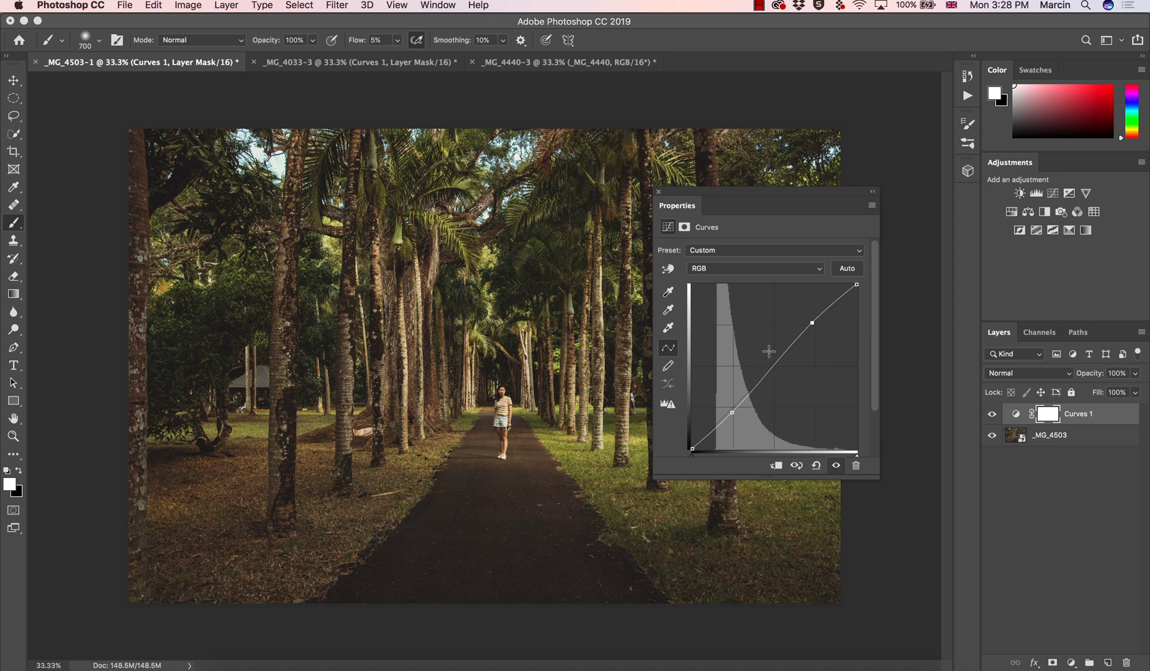
# - Strengthen the S-curve by darkening shadows and lifting highlights, and ease both points back to a subtle contrast curve
pyautogui.moveTo(775, 362); pyautogui.dragTo(841, 525)
pyautogui.moveTo(732, 412); pyautogui.dragTo(740, 421)
pyautogui.moveTo(813, 319); pyautogui.dragTo(802, 318)
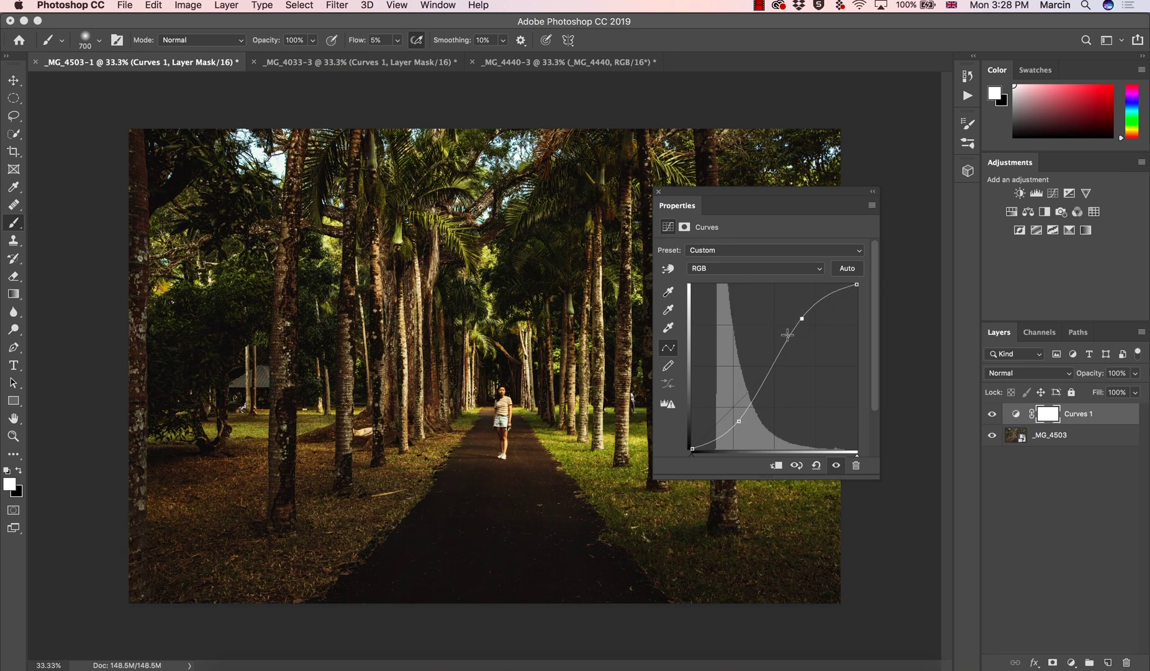
pyautogui.moveTo(736, 414); pyautogui.dragTo(732, 404)
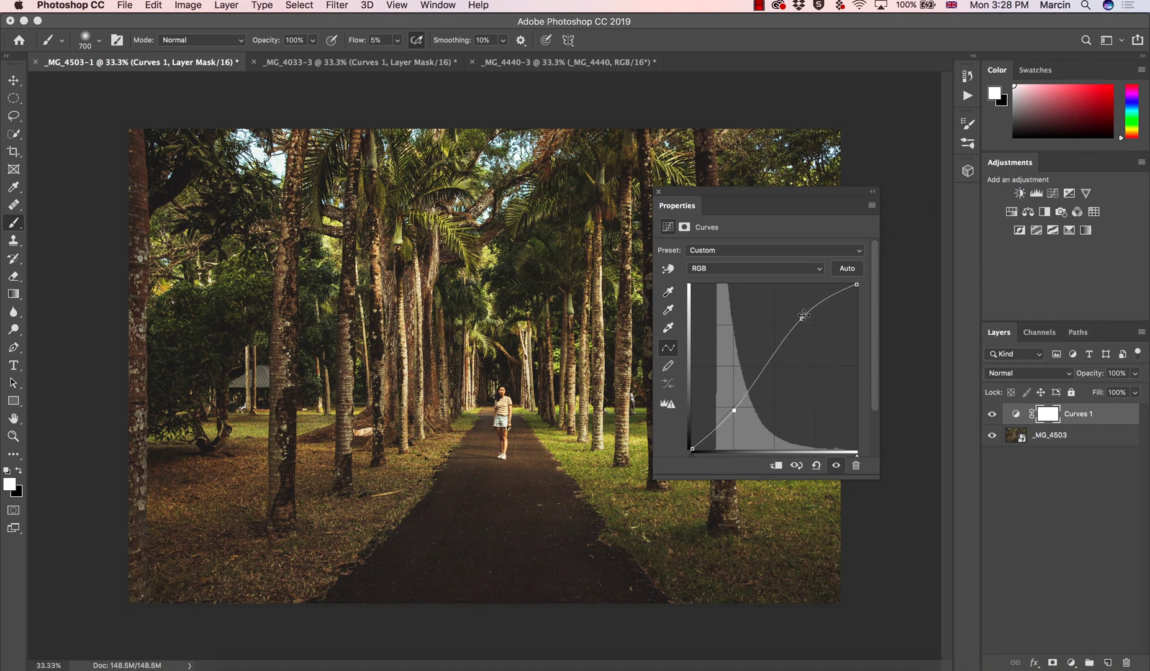
pyautogui.moveTo(801, 318); pyautogui.dragTo(812, 321)
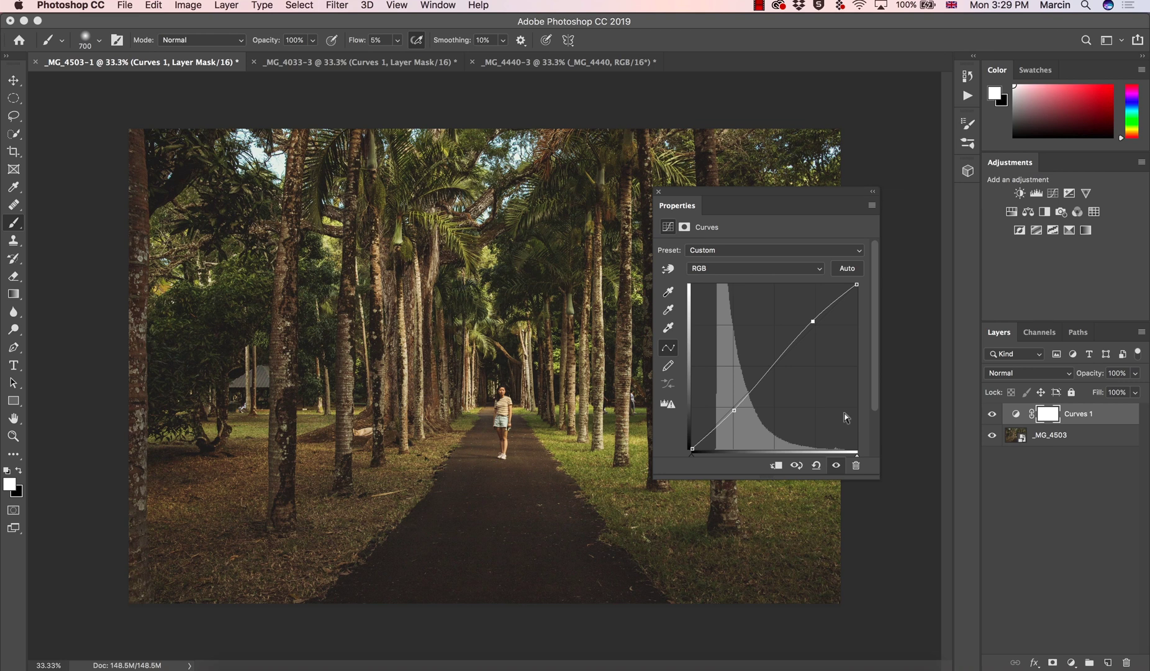
# - Switch to the _MG_4033-3 coastal photo and open the curve settings of its Curves 1 layer
pyautogui.click(397, 63)
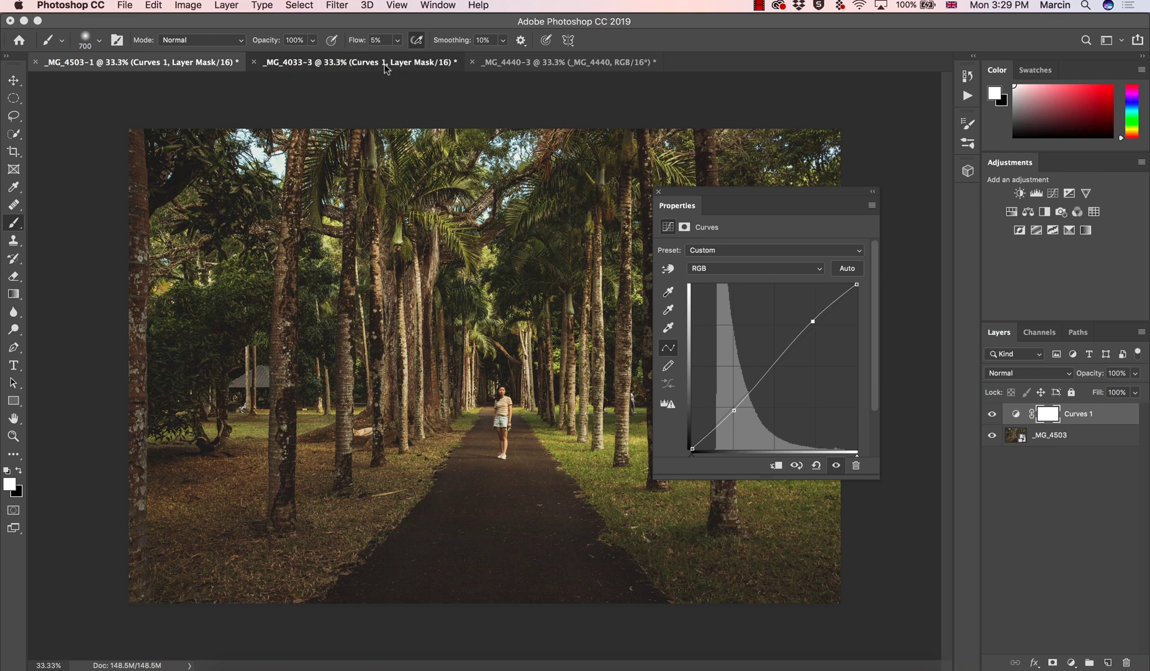
pyautogui.click(659, 193)
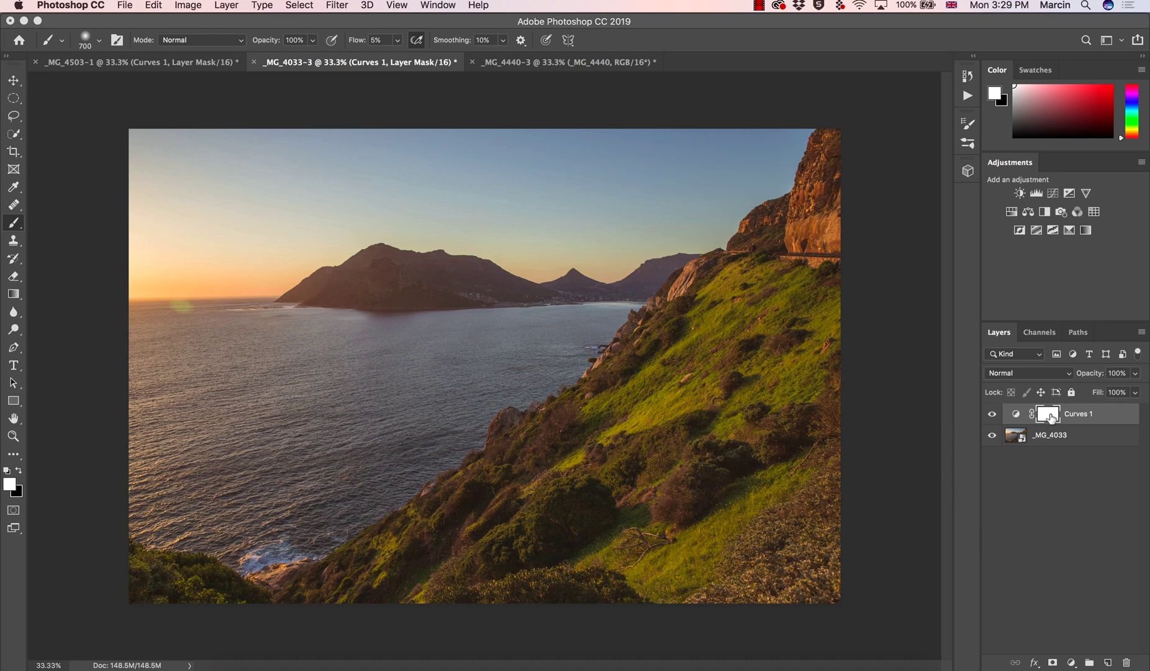
pyautogui.click(1018, 418)
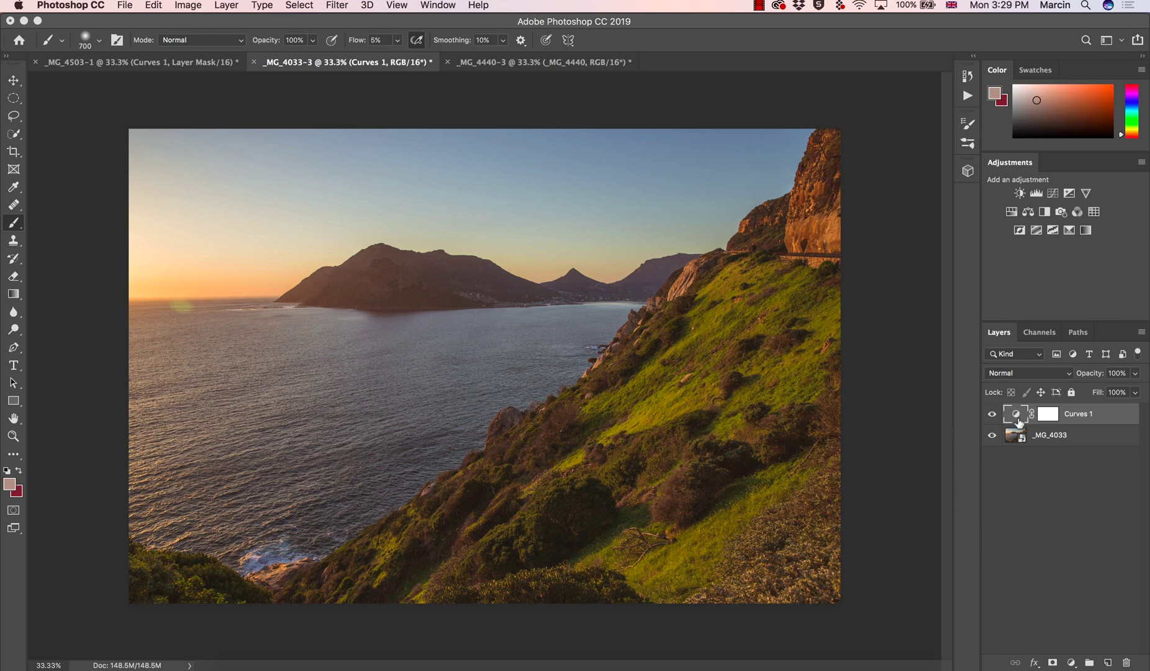
pyautogui.doubleClick(1017, 416)
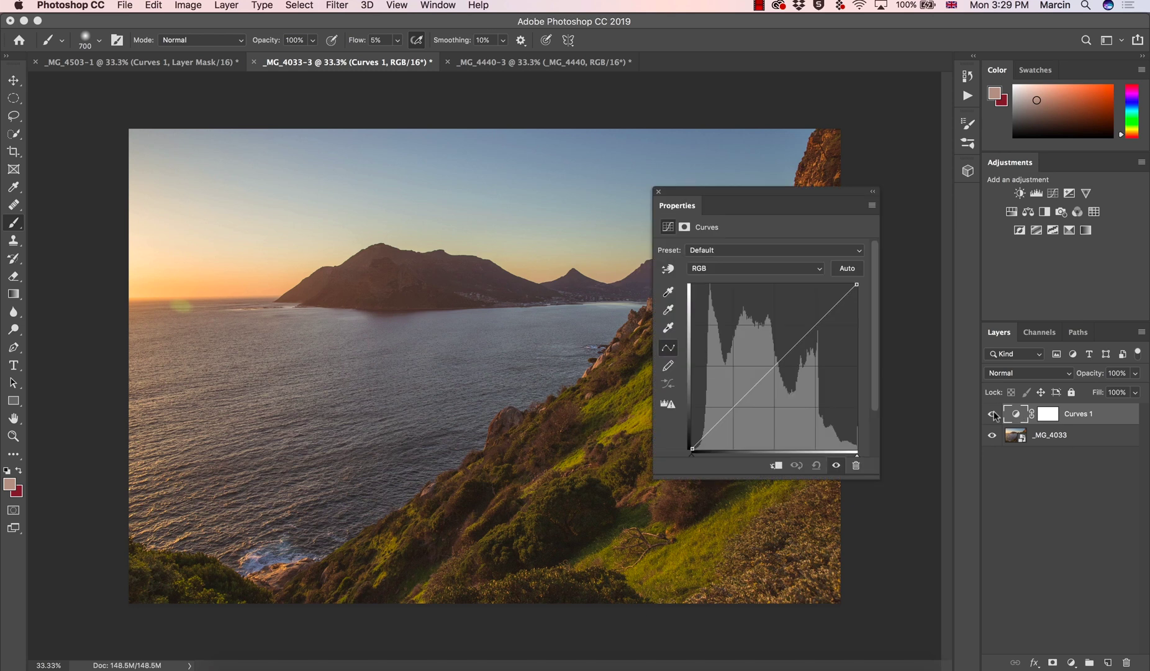
# - Build a faded RGB S-curve with a shadow point and a lifted highlight point, raising the black point and lowering the white point slightly
pyautogui.click(734, 412)
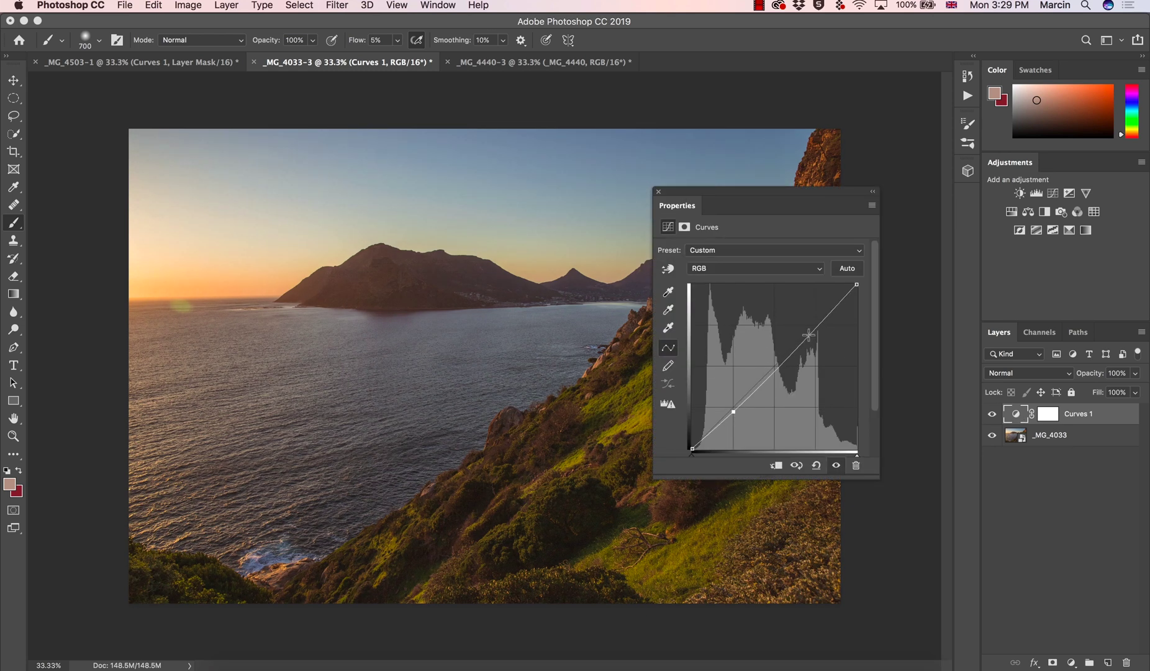
pyautogui.moveTo(808, 335); pyautogui.dragTo(811, 322)
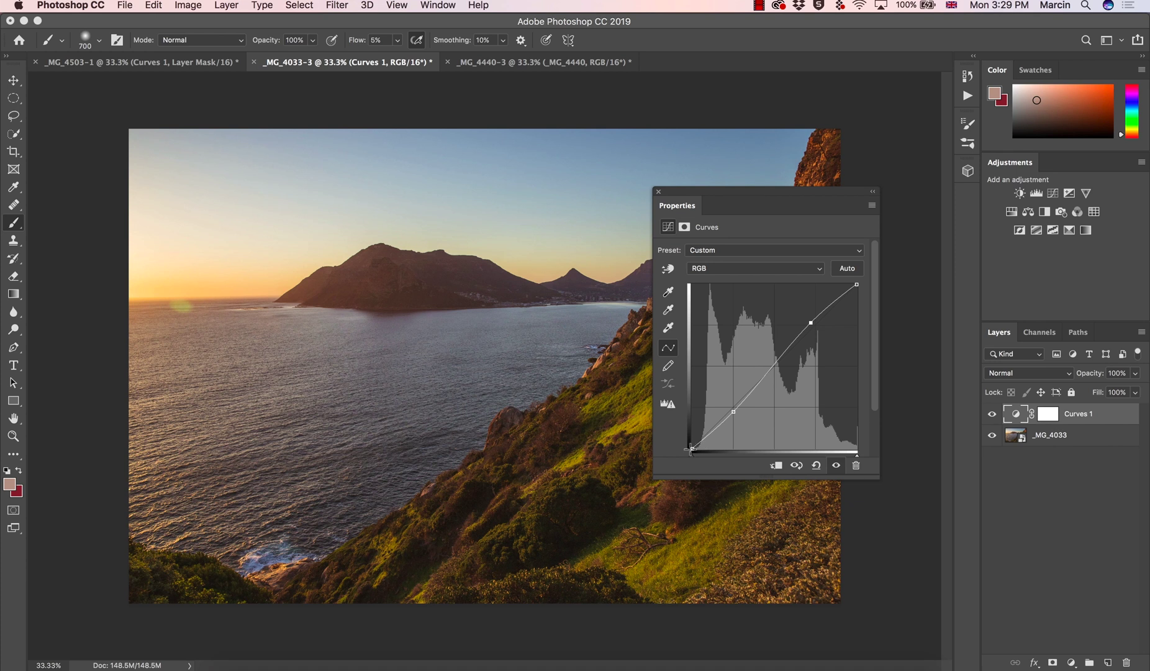
pyautogui.moveTo(692, 449); pyautogui.dragTo(690, 446)
pyautogui.click(858, 286)
pyautogui.moveTo(858, 286); pyautogui.dragTo(857, 291)
# - Try raising and lowering the midpoint of the Red channel curve, and remove the point
pyautogui.click(726, 273)
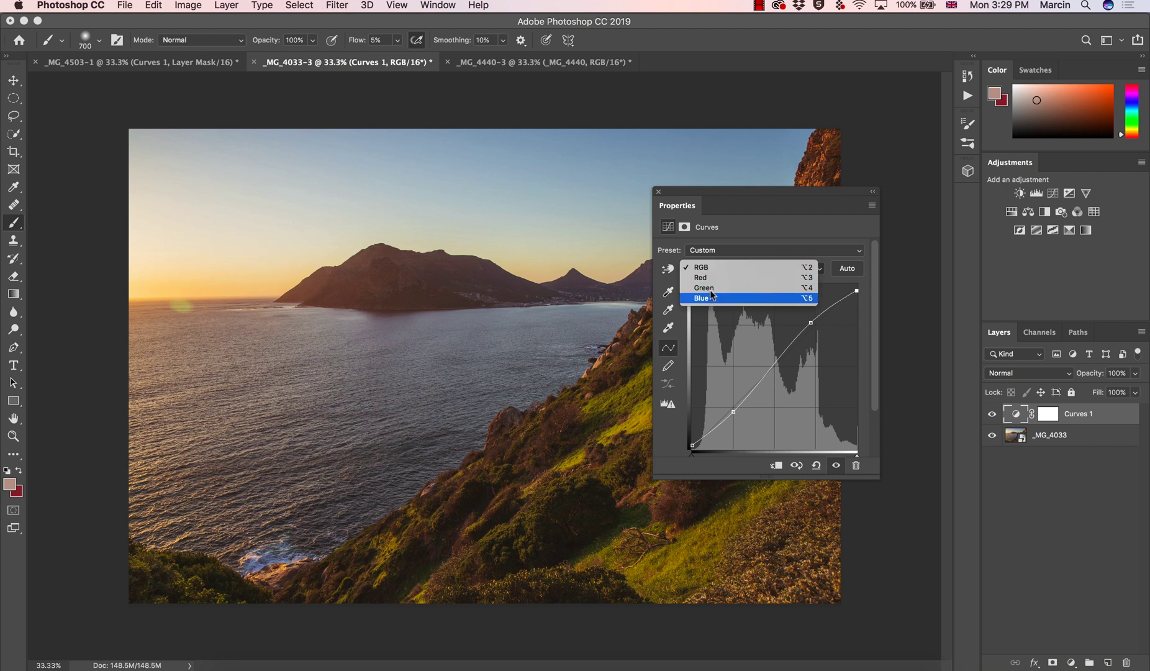
pyautogui.click(712, 278)
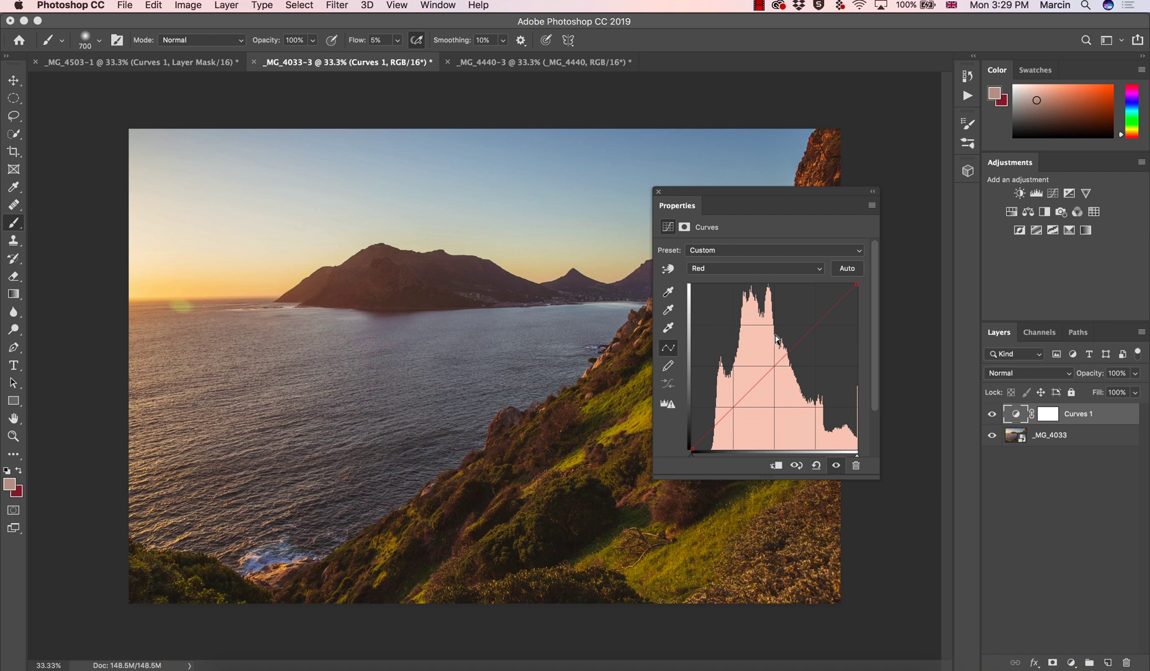
pyautogui.click(708, 267)
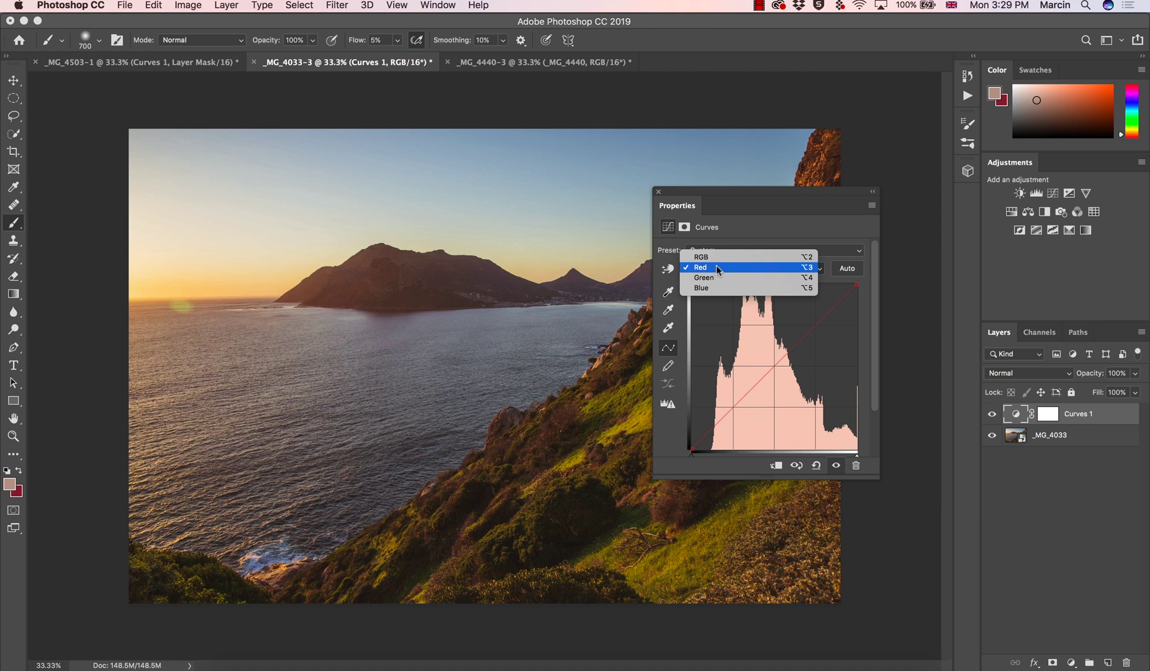
pyautogui.click(775, 366)
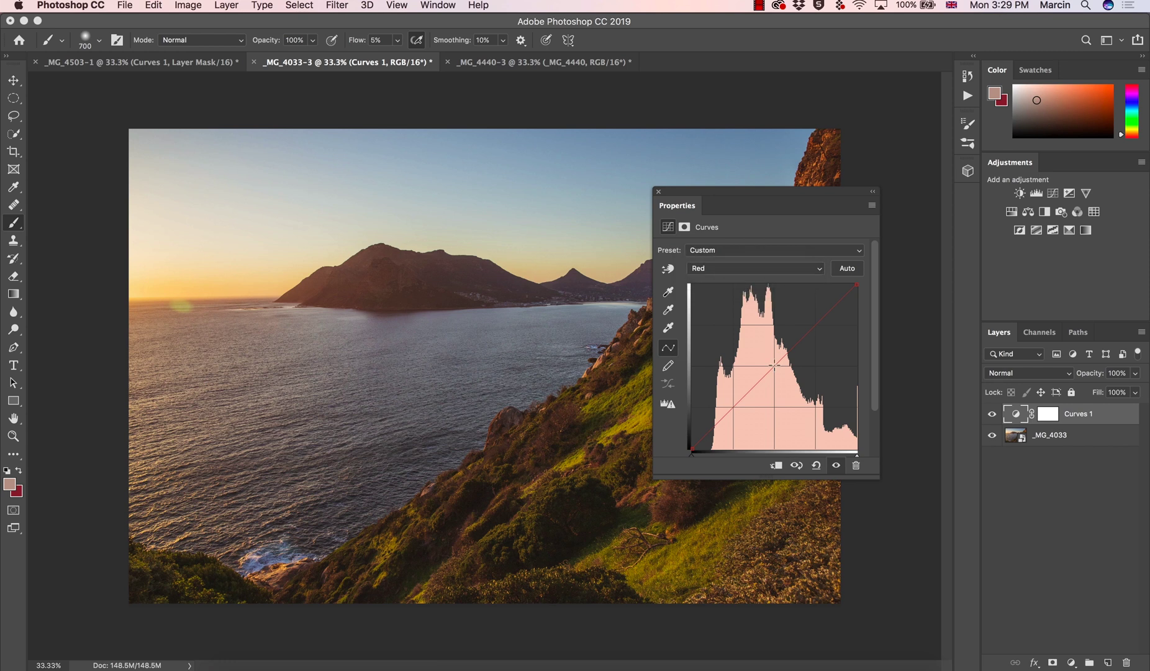
pyautogui.moveTo(775, 366); pyautogui.dragTo(774, 345)
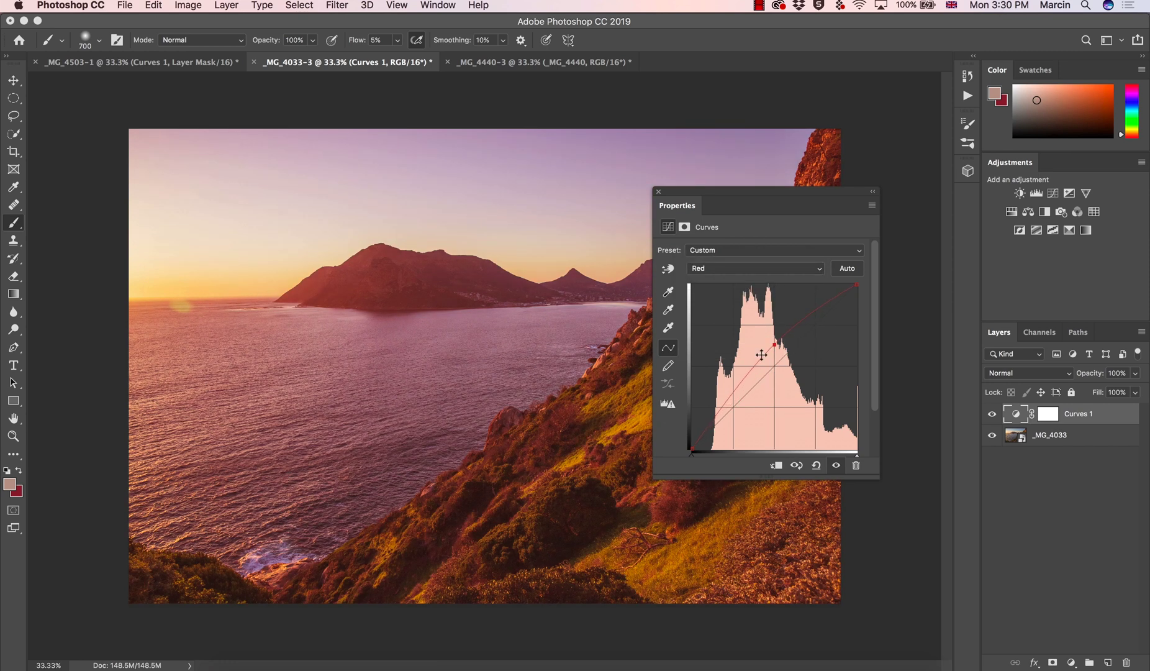
pyautogui.moveTo(781, 345); pyautogui.dragTo(777, 385)
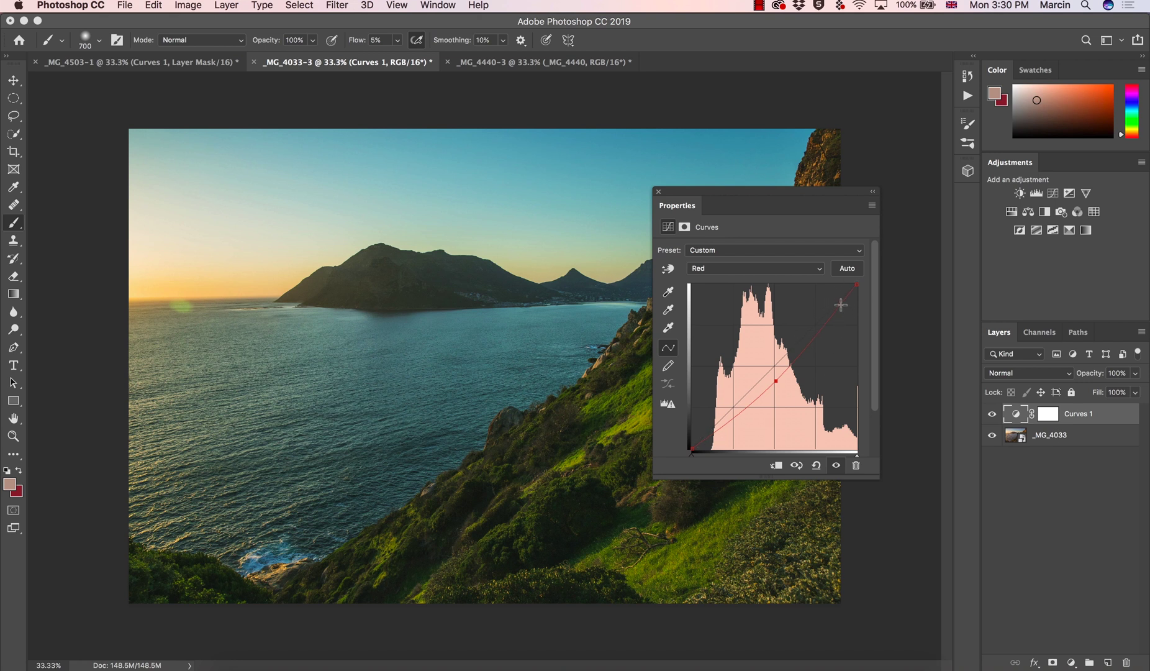
pyautogui.moveTo(775, 380); pyautogui.dragTo(787, 530)
# - Try shifting the midpoints of the Green and Blue channel curves, removing each point after the test
pyautogui.click(717, 270)
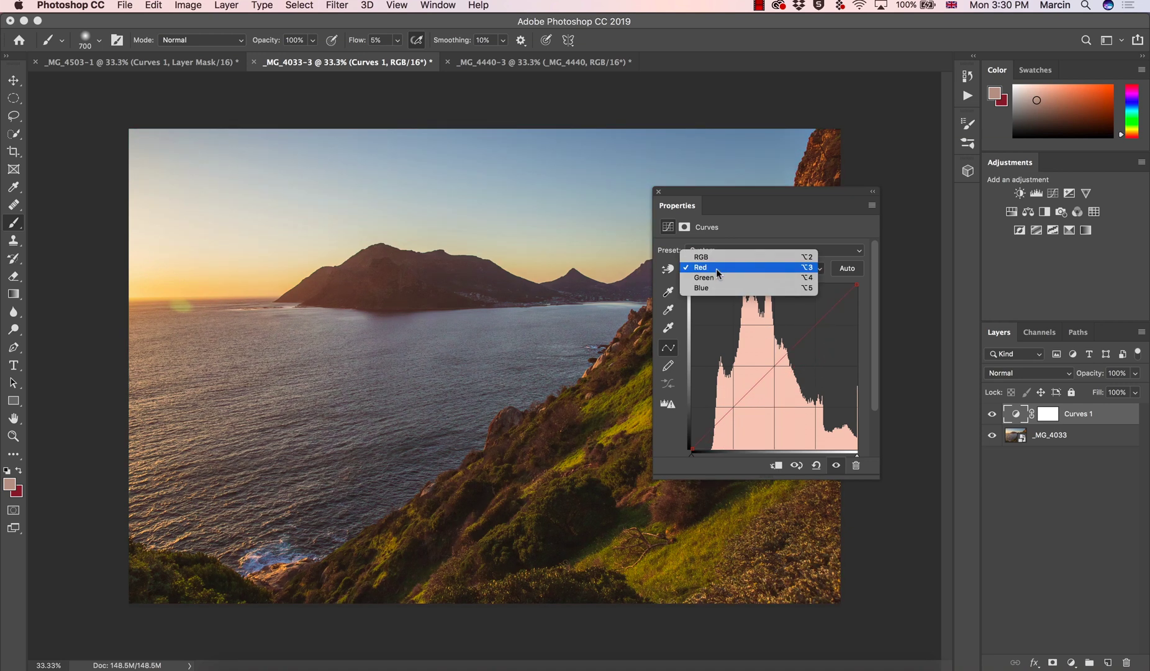
pyautogui.click(714, 277)
pyautogui.moveTo(774, 367); pyautogui.dragTo(779, 551)
pyautogui.click(720, 270)
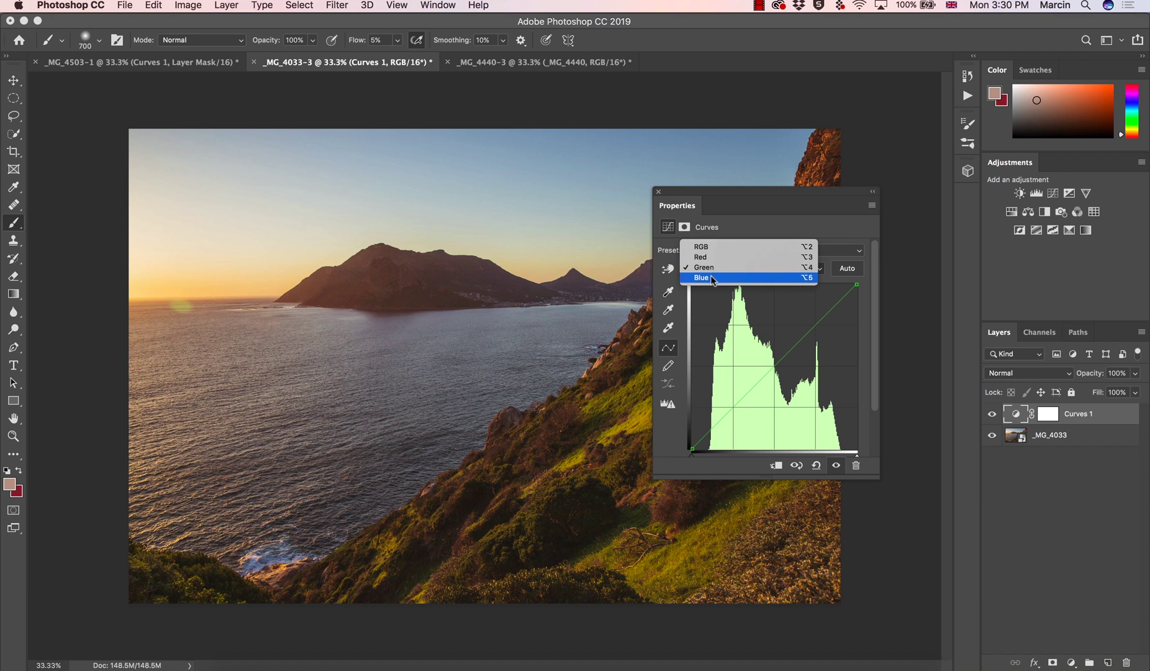
pyautogui.click(713, 279)
pyautogui.moveTo(765, 362); pyautogui.dragTo(803, 512)
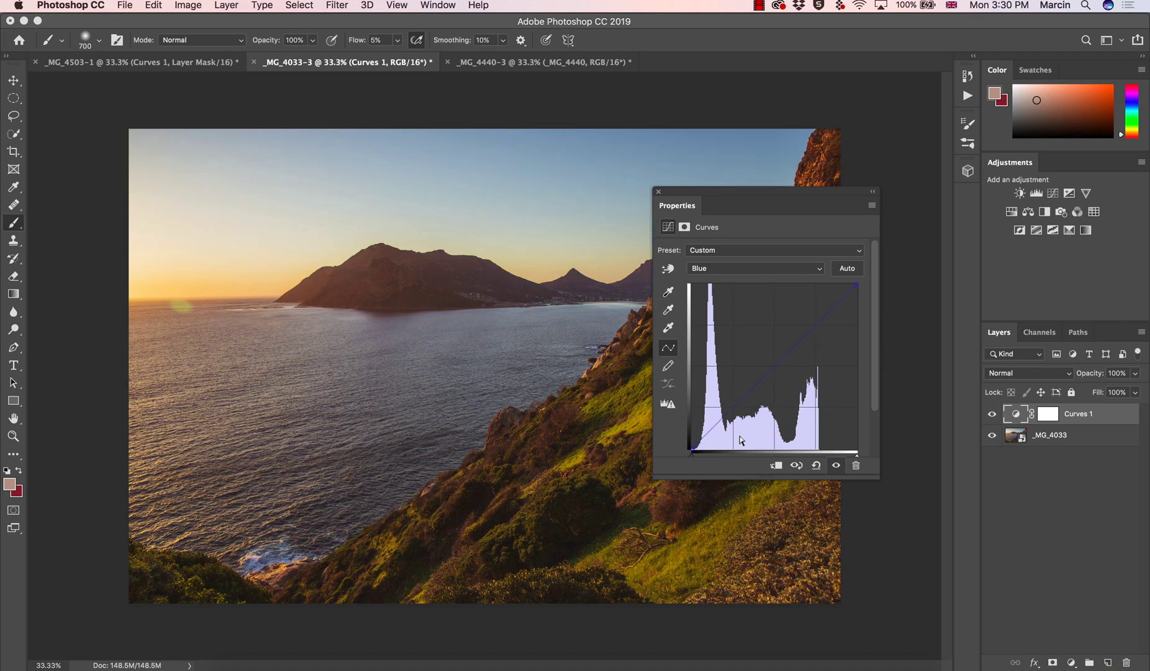
# - On the Red channel curve, raise the shadows slightly and lower the highlights slightly
pyautogui.click(714, 268)
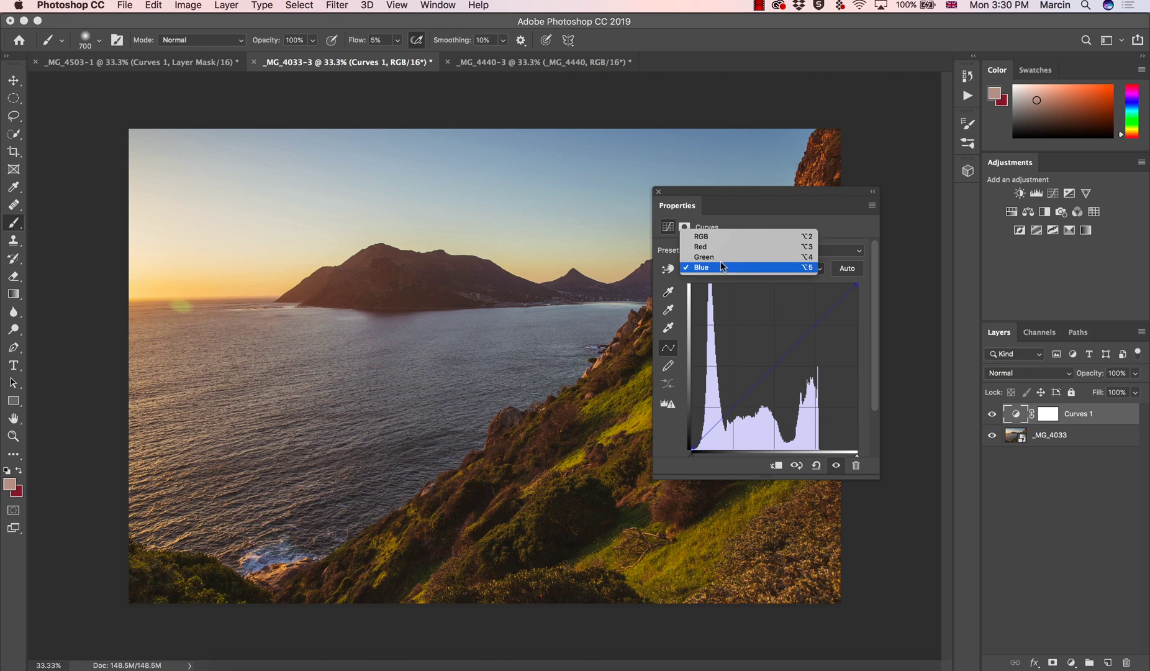
pyautogui.click(711, 250)
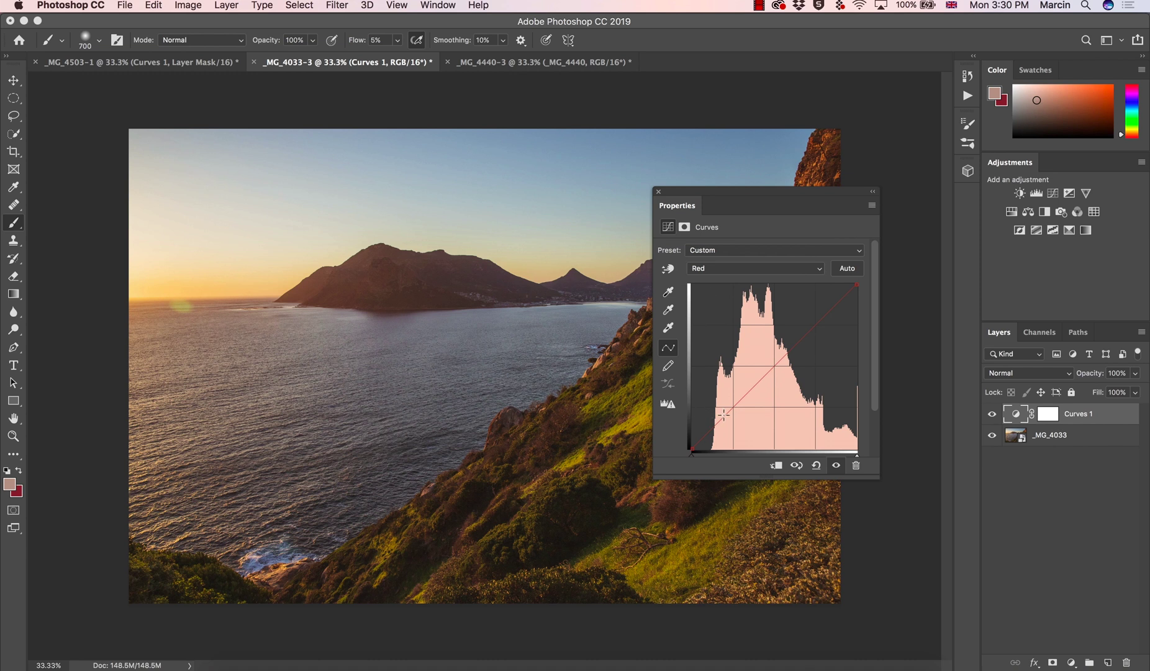
pyautogui.moveTo(724, 414); pyautogui.dragTo(733, 406)
pyautogui.moveTo(813, 325); pyautogui.dragTo(814, 333)
# - On the Blue channel curve, lower the shadows slightly, lift the highlights slightly, and compare with the original
pyautogui.click(719, 269)
pyautogui.click(716, 285)
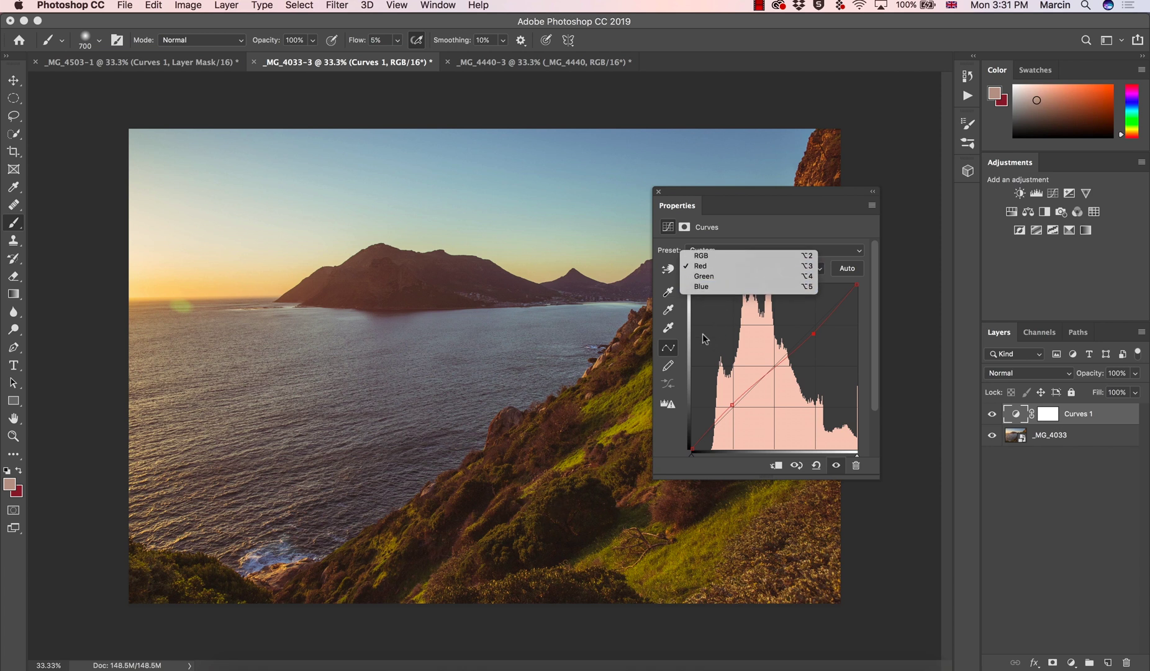
pyautogui.moveTo(732, 409); pyautogui.dragTo(732, 412)
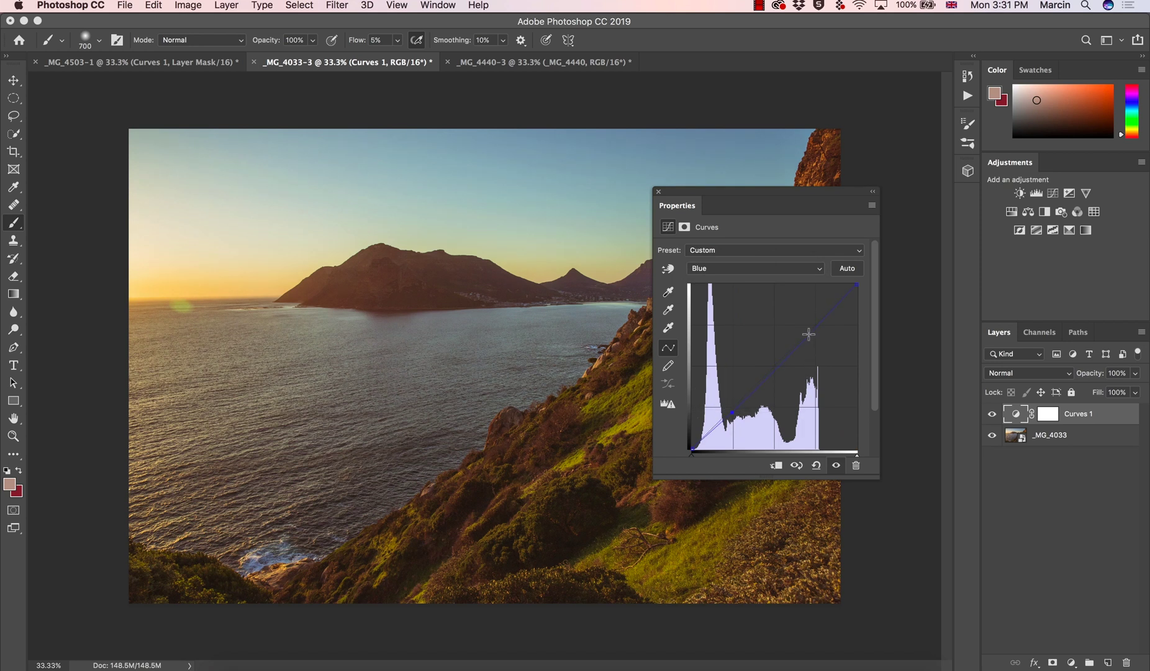
pyautogui.moveTo(814, 327); pyautogui.dragTo(811, 324)
pyautogui.click(993, 414)
pyautogui.click(993, 414)
# - On the Green channel curve, lift the highlights slightly and lower the shadows, easing the shadow point back a little
pyautogui.click(716, 268)
pyautogui.click(712, 257)
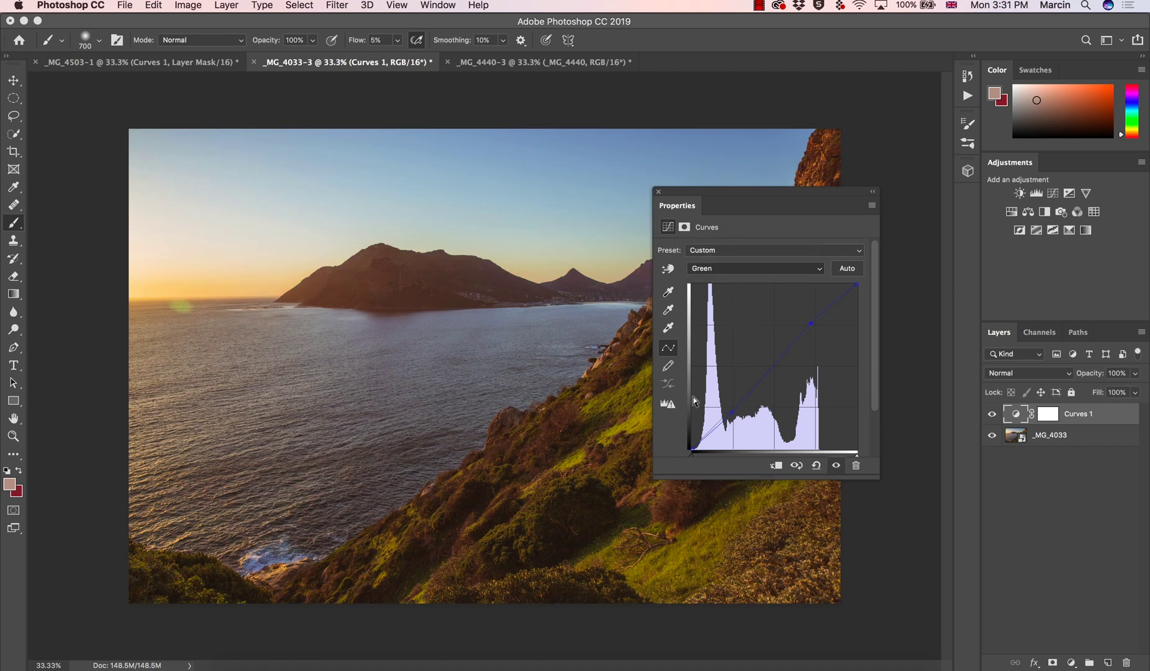
pyautogui.moveTo(729, 413); pyautogui.dragTo(731, 415)
pyautogui.moveTo(814, 324); pyautogui.dragTo(815, 324)
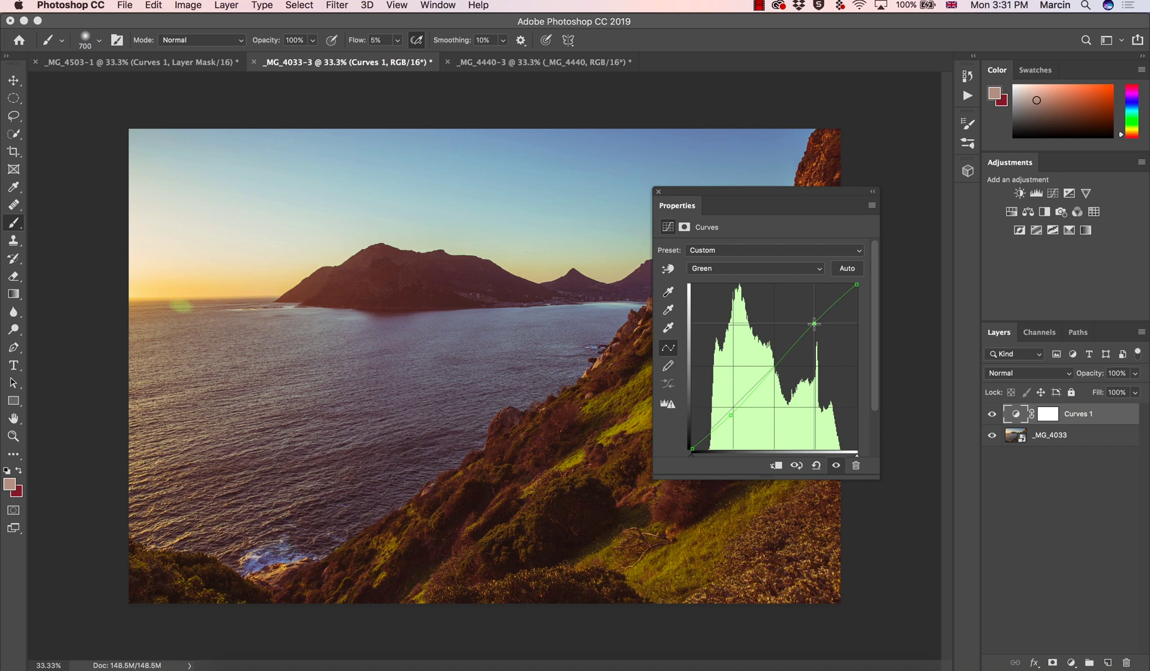
pyautogui.moveTo(732, 414); pyautogui.dragTo(732, 413)
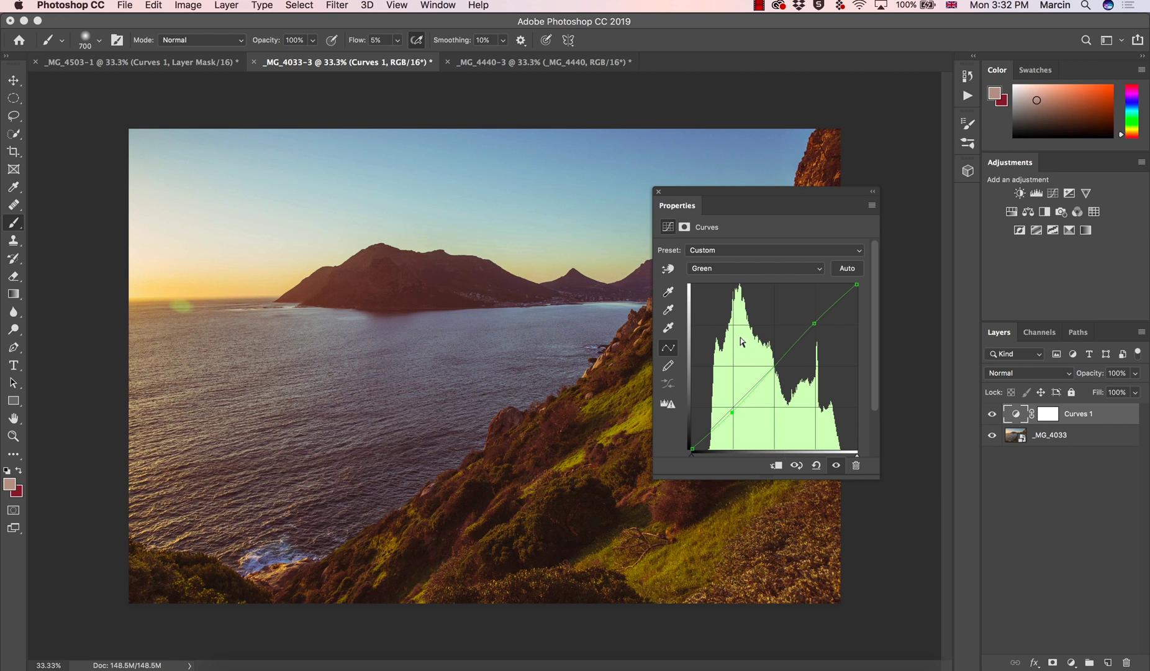
# - Set the Curves 1 layer's blend mode to Color and compare the result with the original
pyautogui.click(1014, 374)
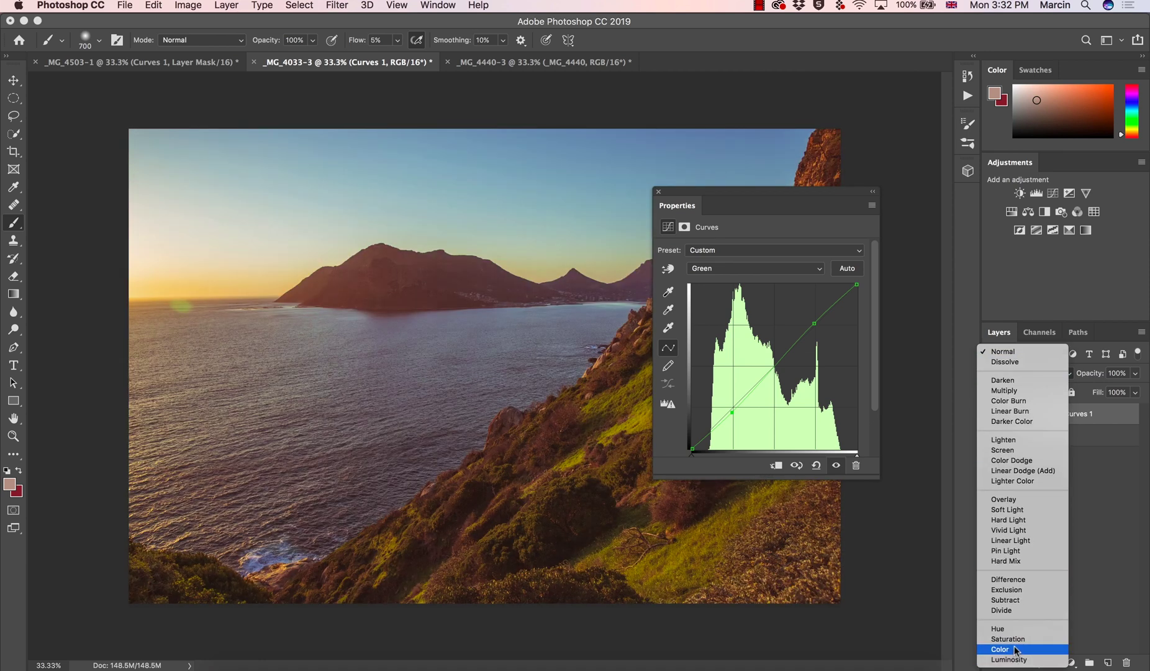
pyautogui.click(1016, 650)
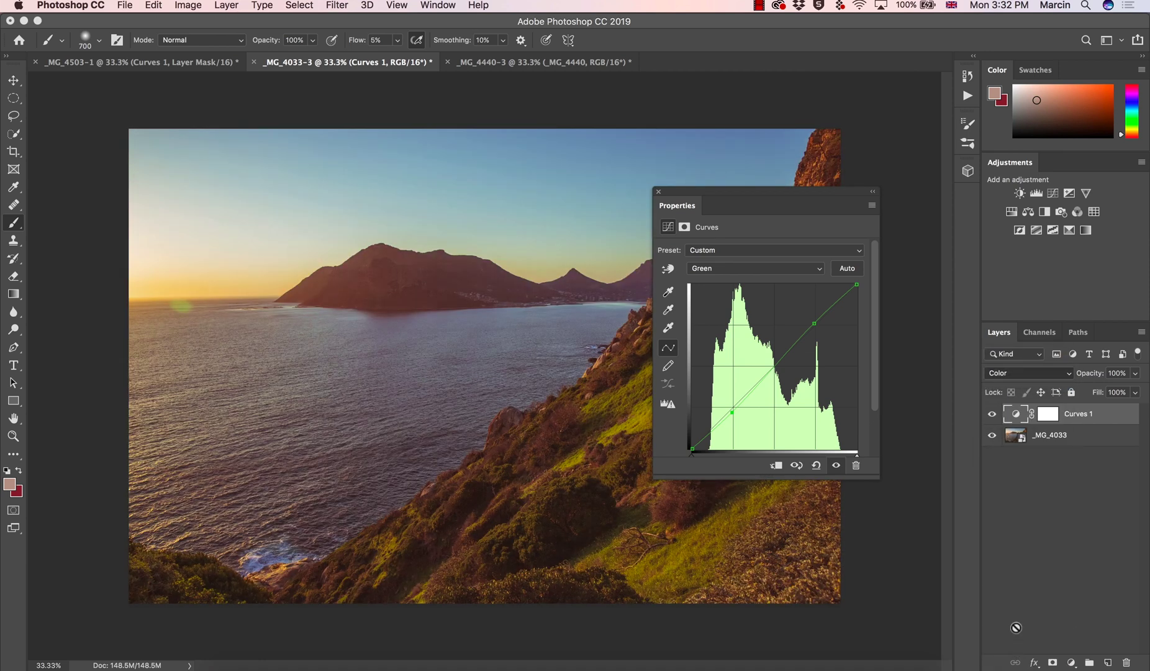
pyautogui.click(995, 413)
pyautogui.click(995, 414)
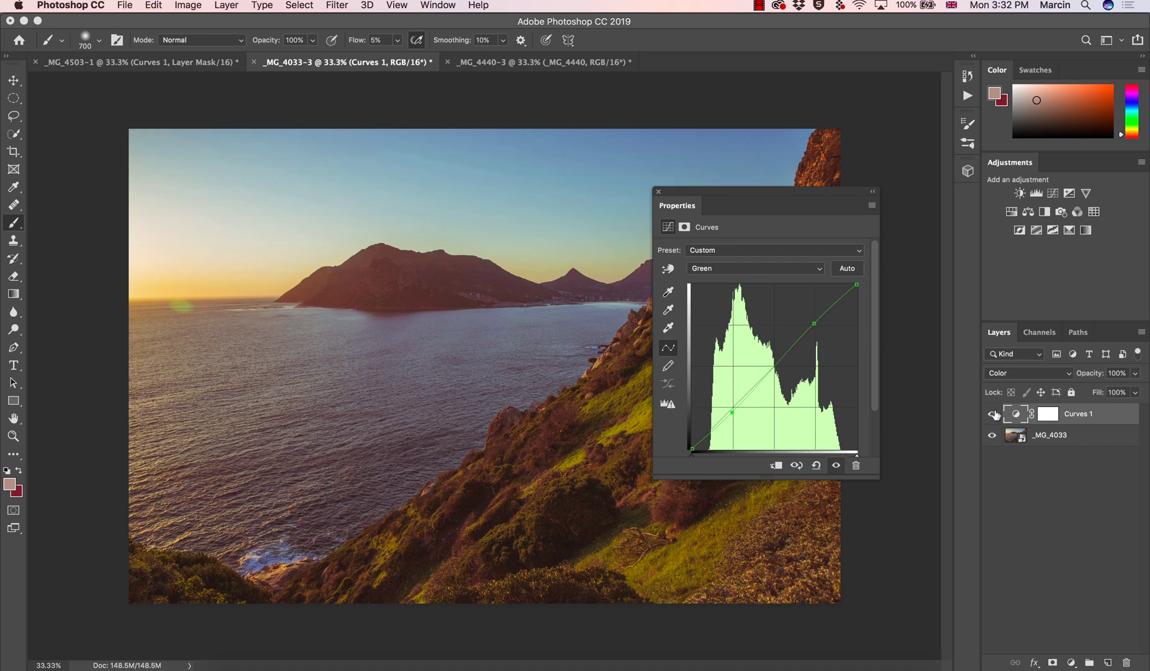
# - Show the combined RGB curve, set the Curves 1 layer's blend mode to Luminosity, and compare with the original
pyautogui.click(752, 268)
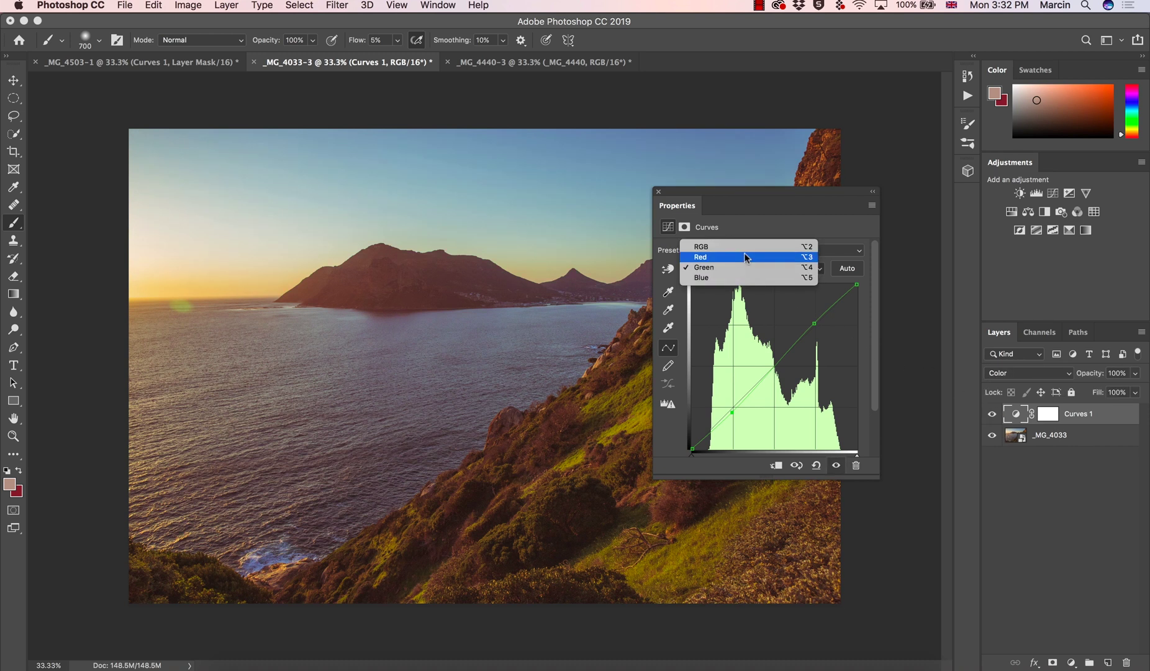
pyautogui.click(742, 247)
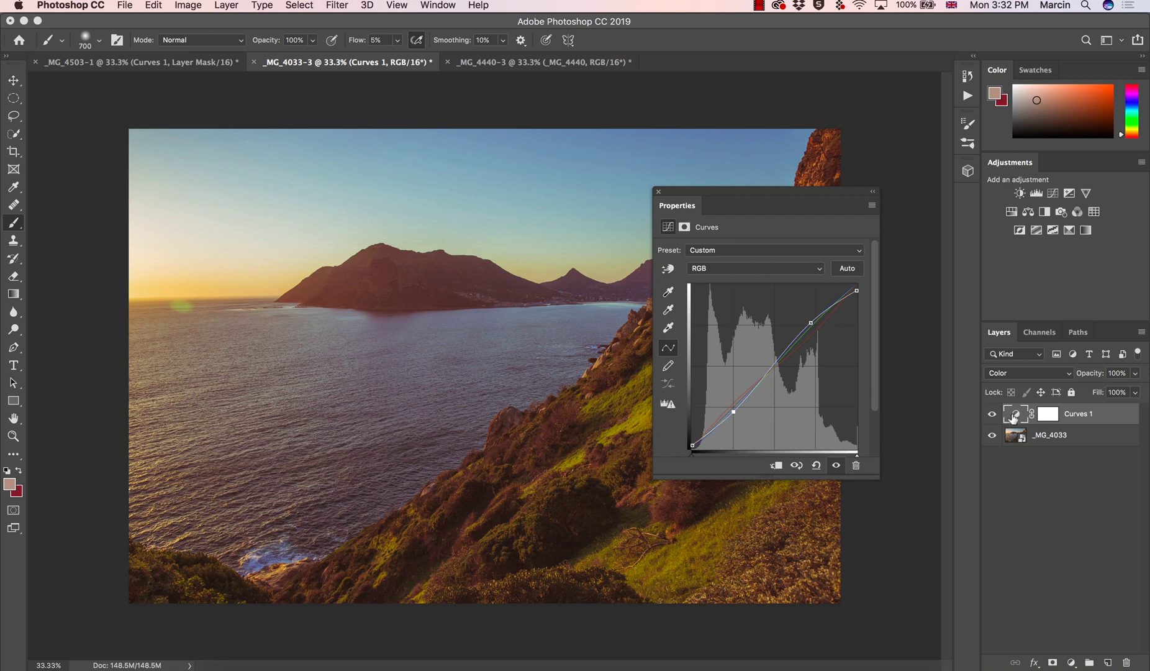
pyautogui.click(1013, 373)
pyautogui.click(1011, 372)
pyautogui.click(1010, 374)
pyautogui.click(1010, 384)
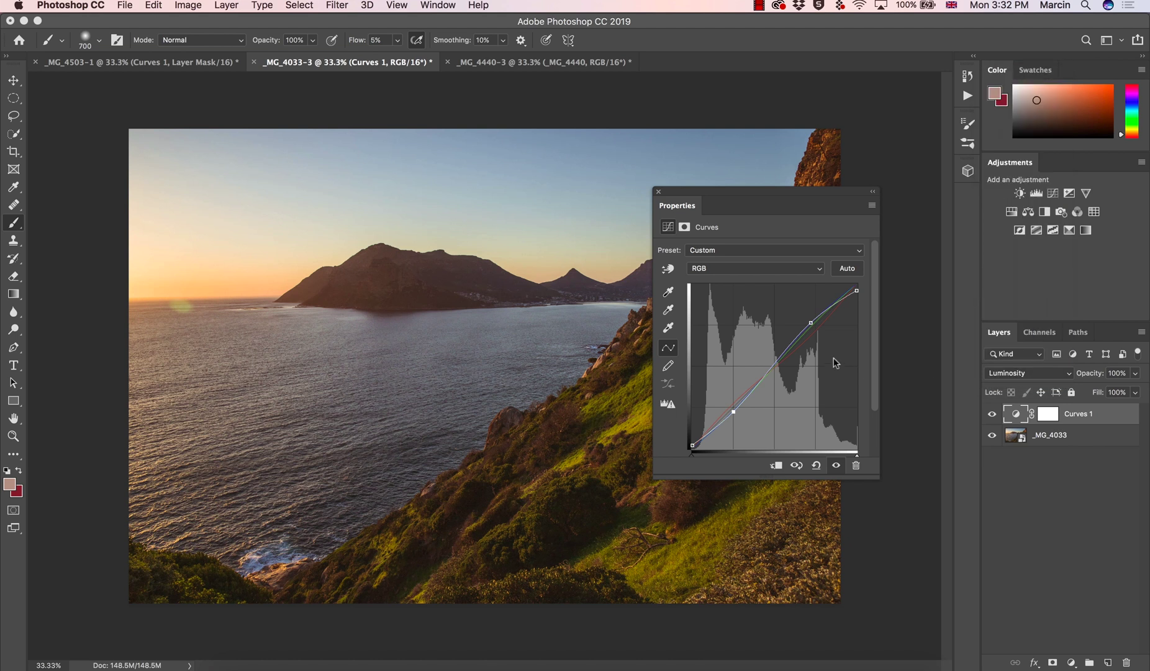
pyautogui.click(994, 415)
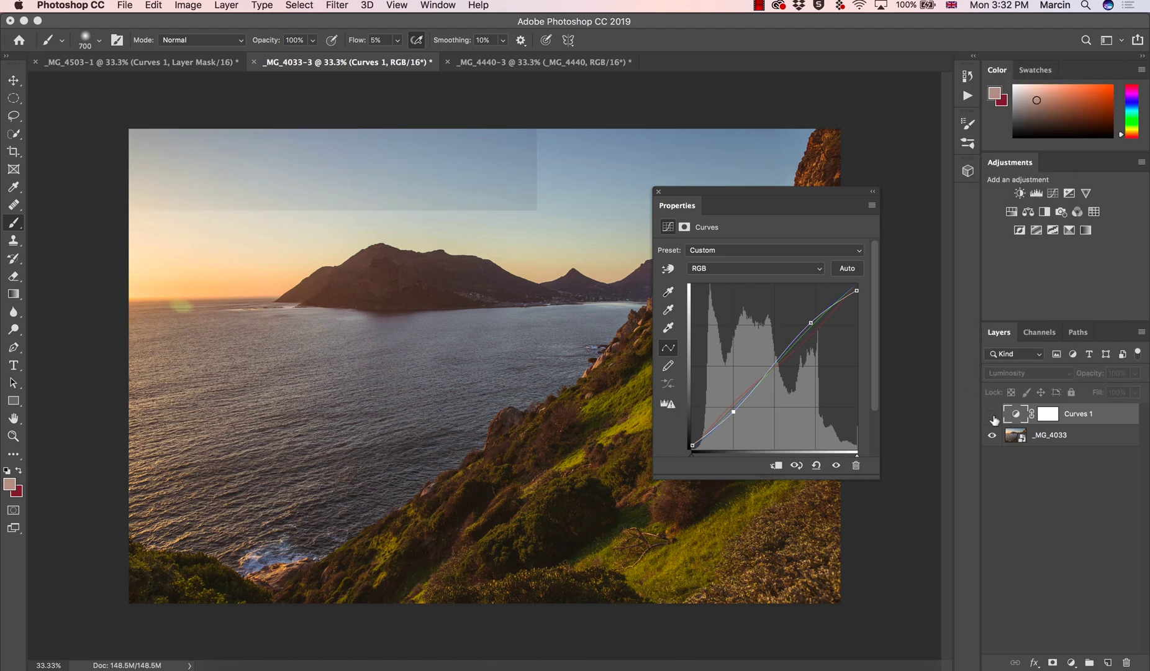
pyautogui.click(993, 415)
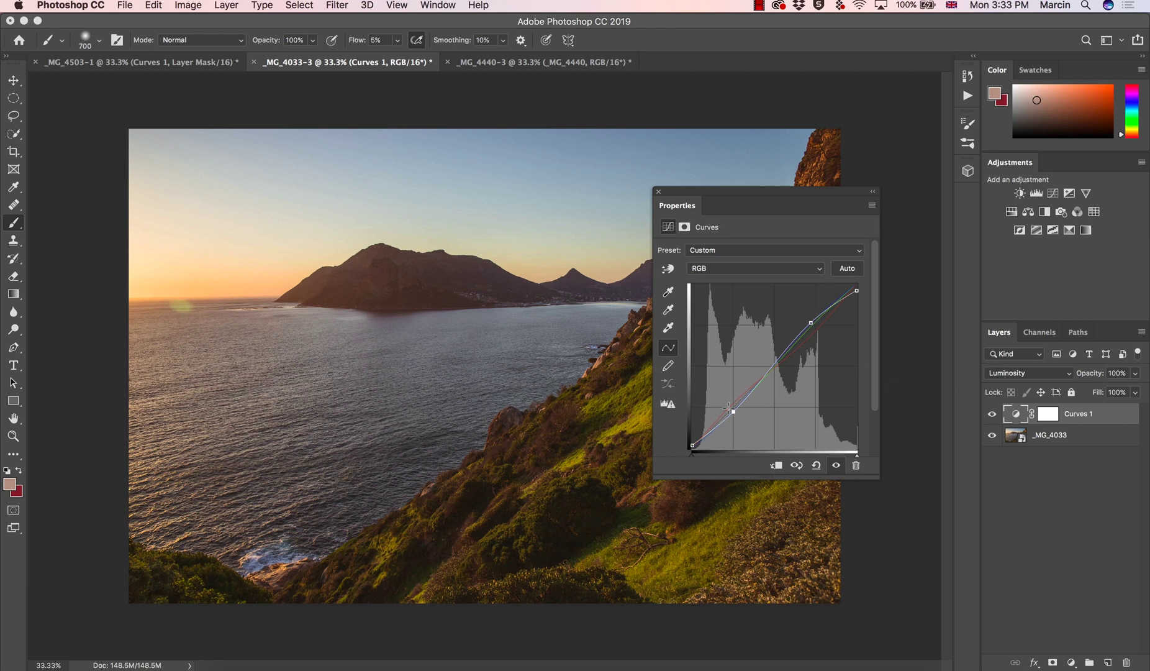
# - Set the Curves 1 layer's blend mode back to Normal and compare the result with the original
pyautogui.click(1016, 371)
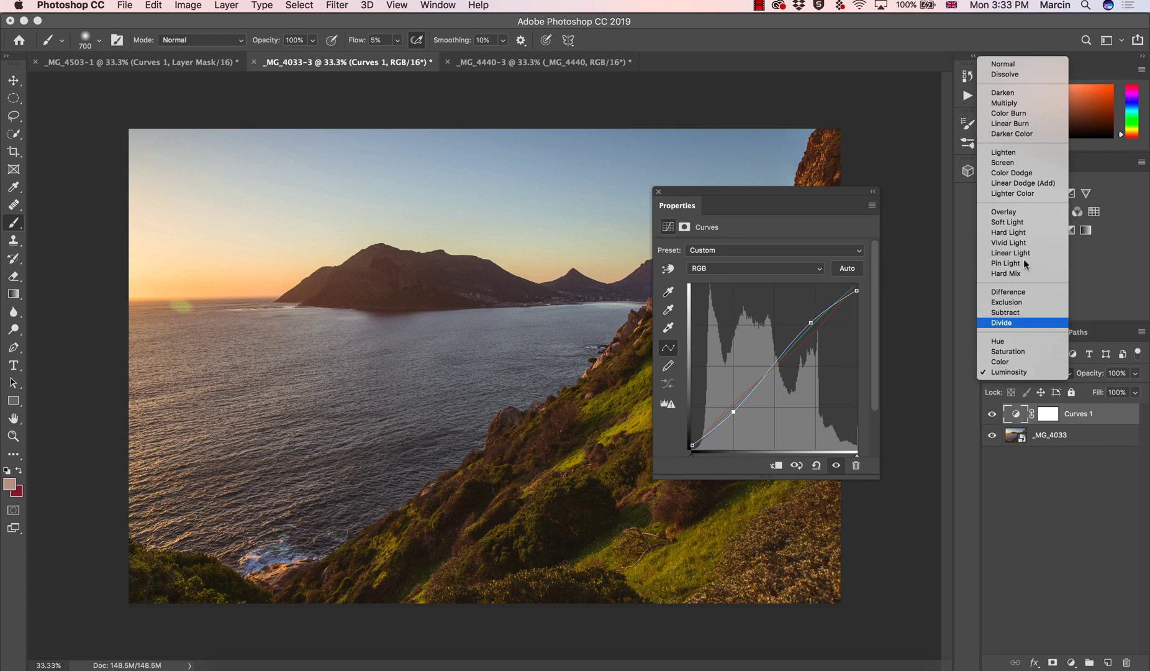
pyautogui.click(1025, 64)
pyautogui.click(992, 415)
pyautogui.click(992, 414)
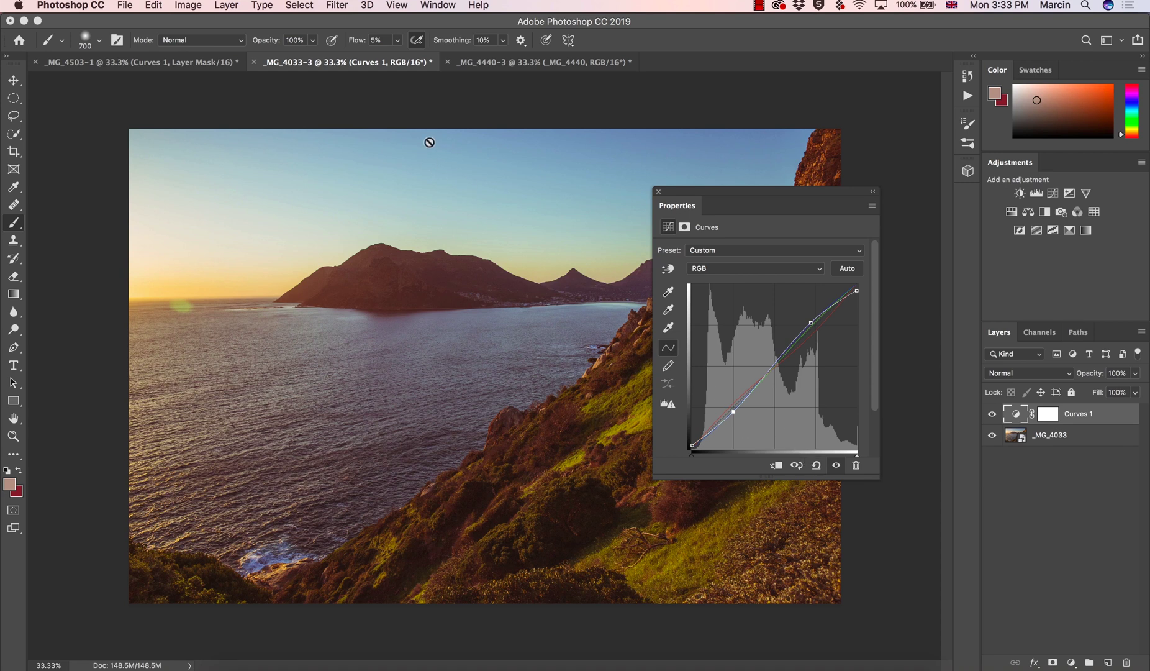
# - Switch to the _MG_4440-3 sunset photo and add a Curves adjustment layer
pyautogui.click(494, 65)
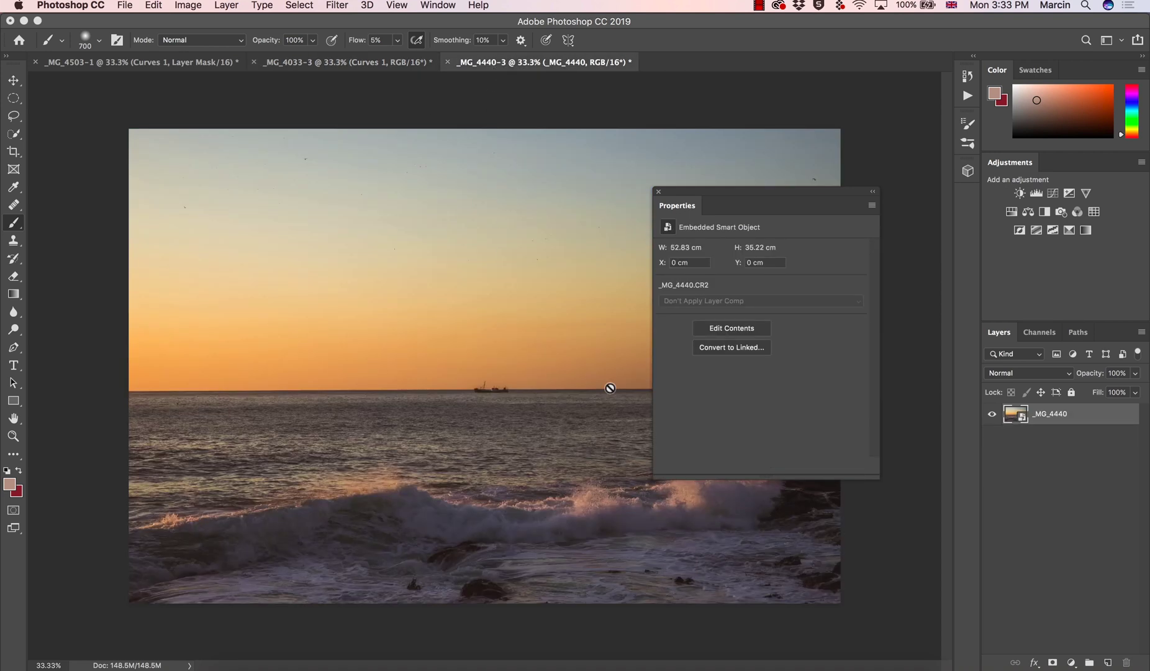
pyautogui.click(1071, 662)
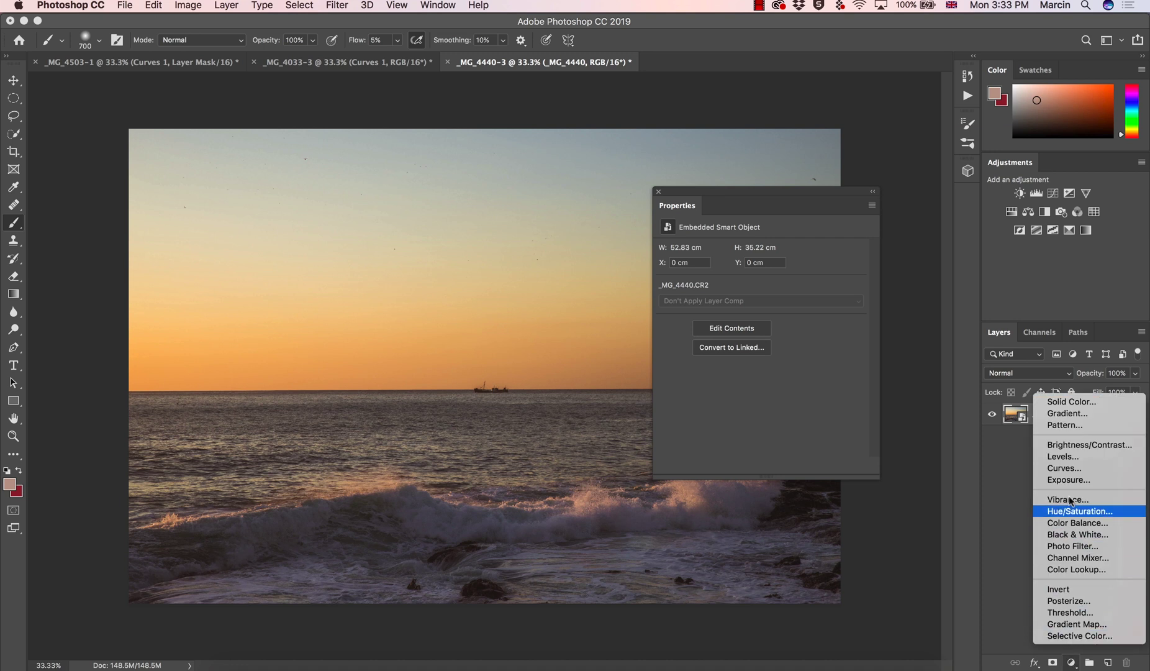
pyautogui.click(1078, 470)
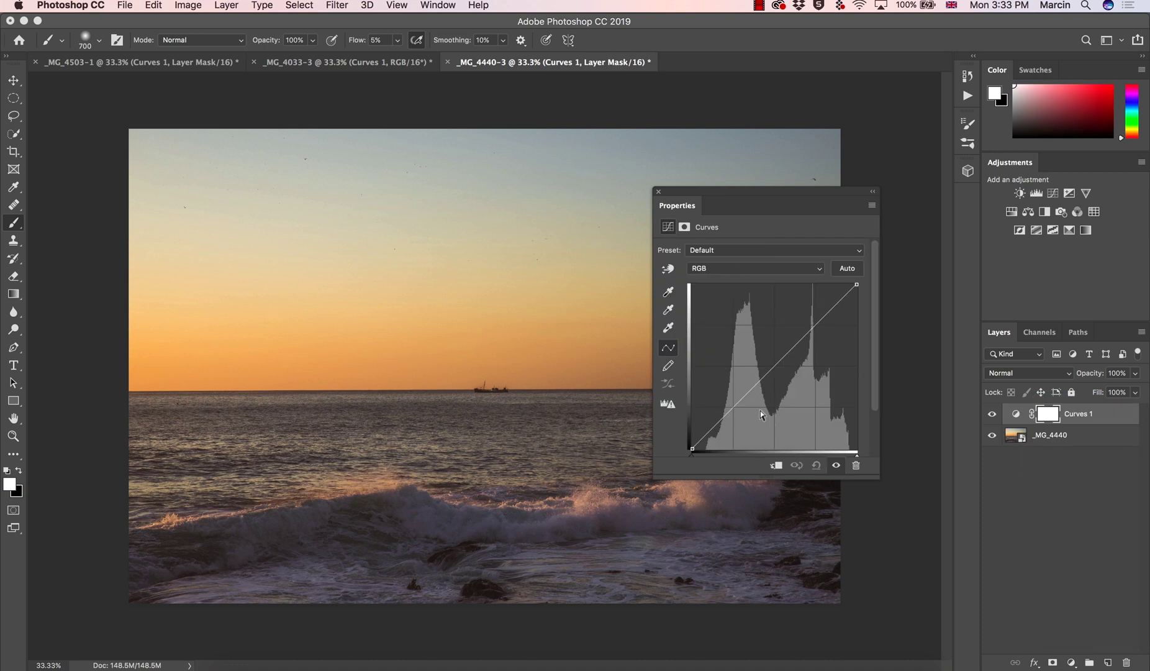
# - Try the Color Negative, Cross Process, Darker and Increase Contrast curve presets, and restore Default
pyautogui.click(730, 250)
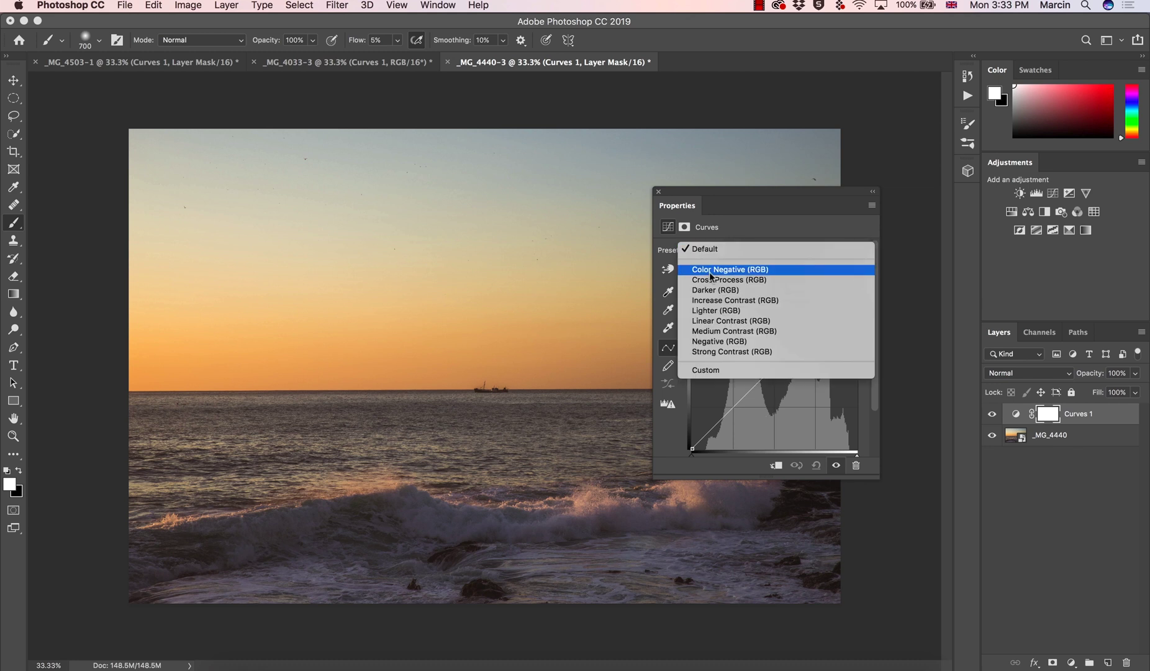
pyautogui.click(730, 270)
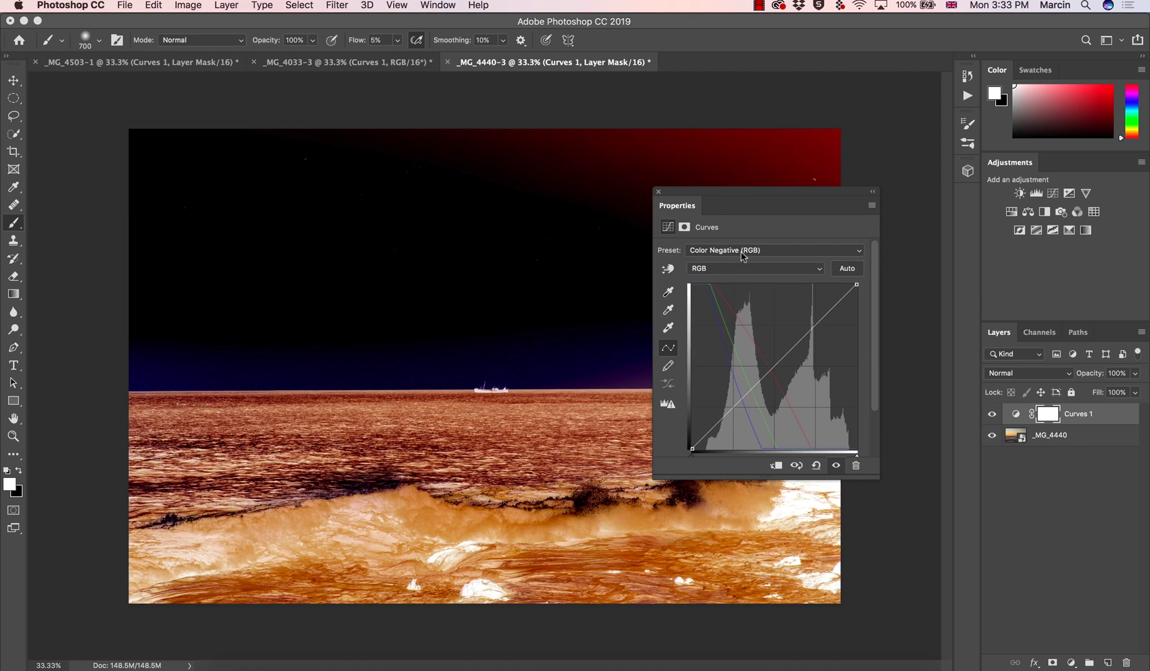
pyautogui.click(742, 251)
pyautogui.click(733, 259)
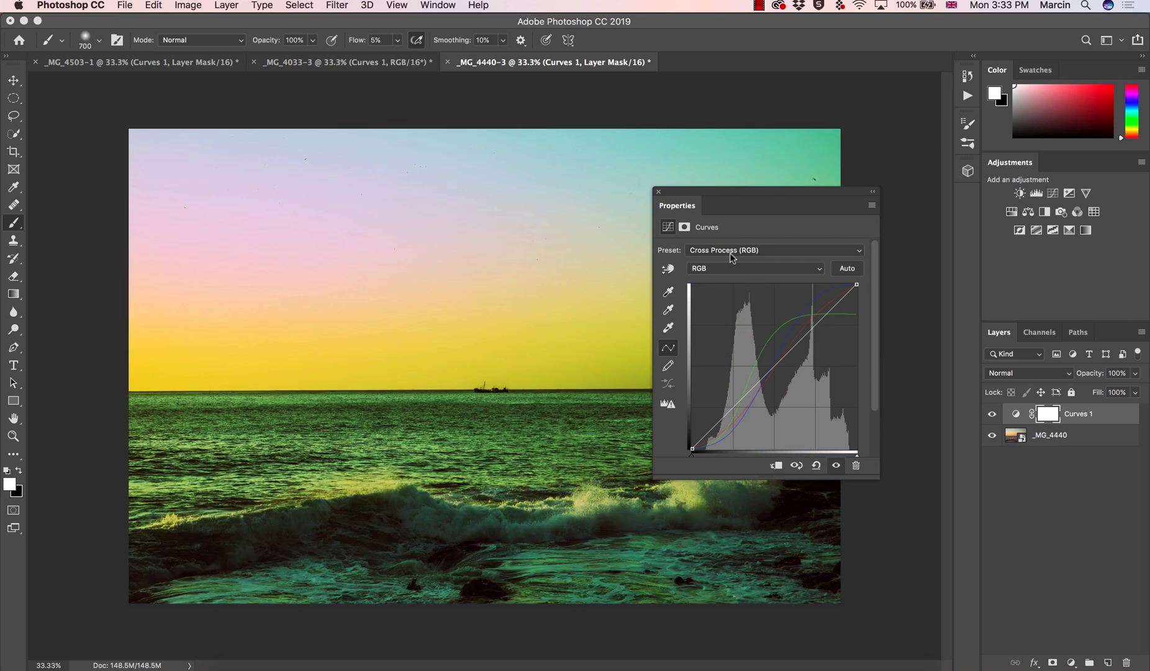
pyautogui.click(733, 250)
pyautogui.click(734, 261)
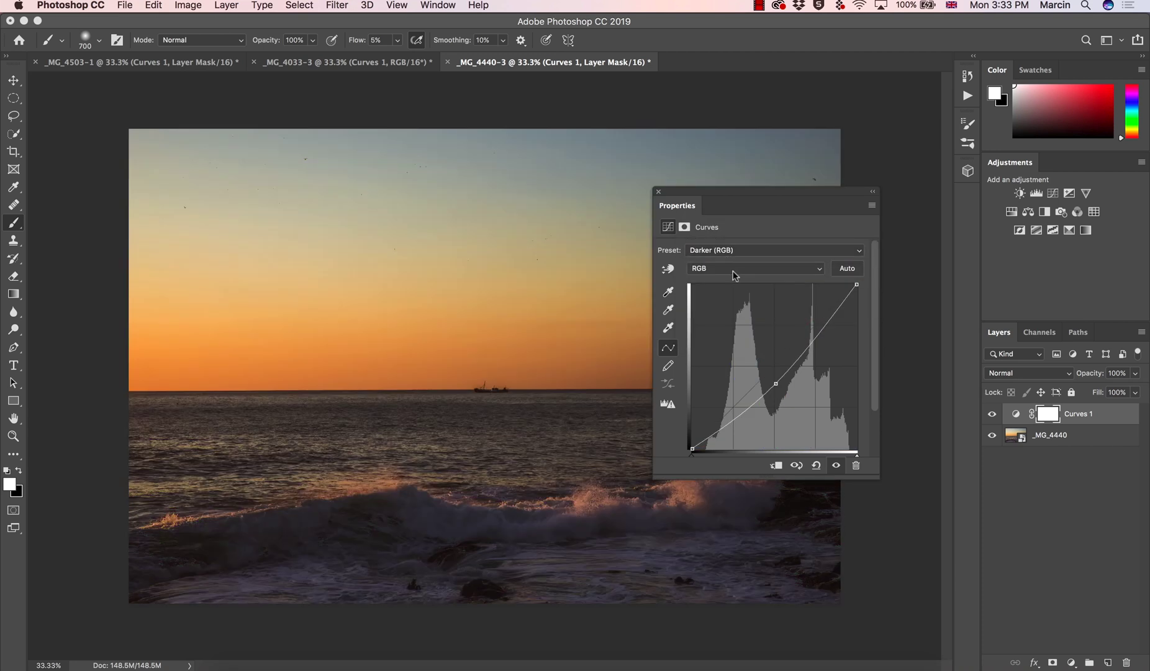
pyautogui.click(735, 251)
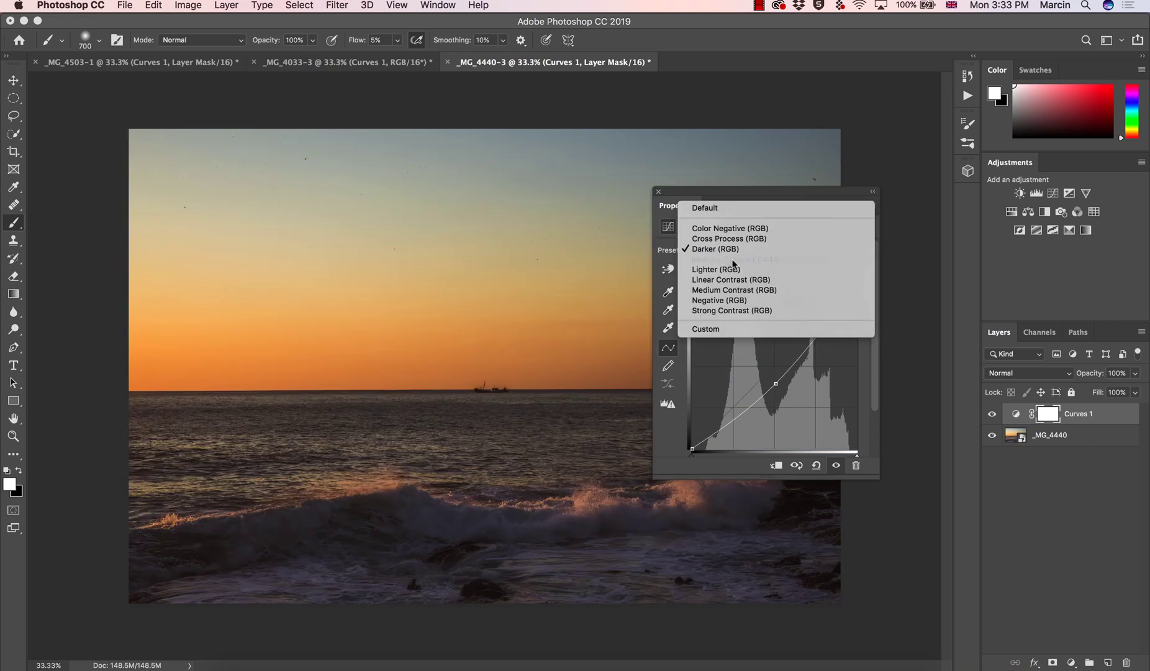
pyautogui.click(736, 260)
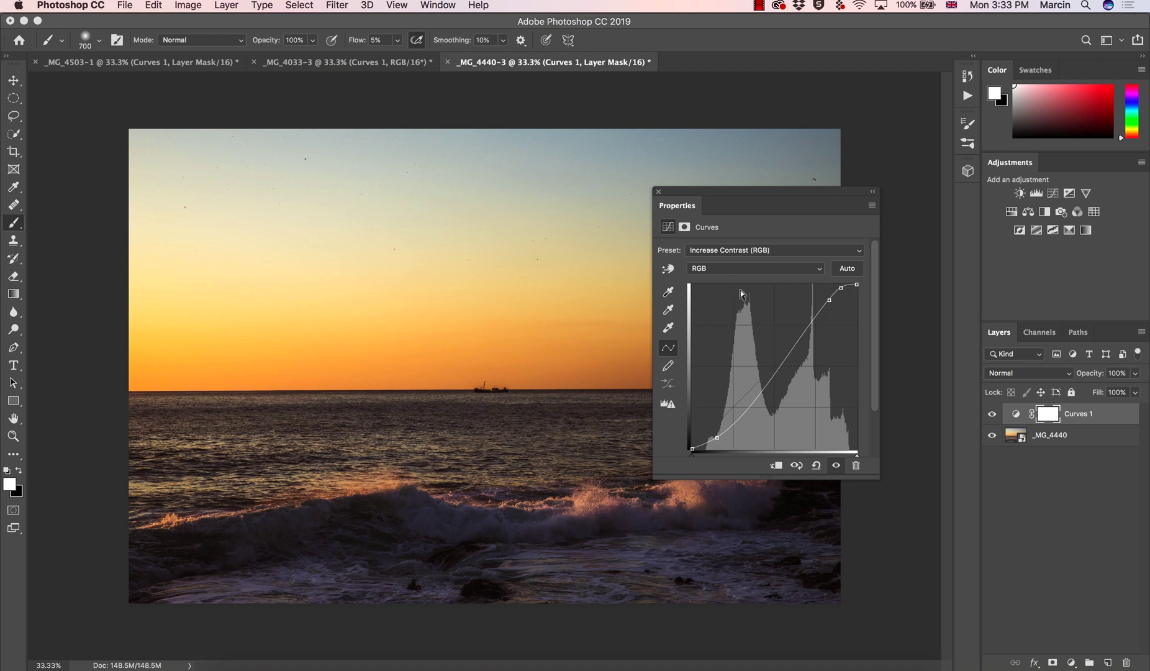
pyautogui.click(731, 251)
pyautogui.click(724, 198)
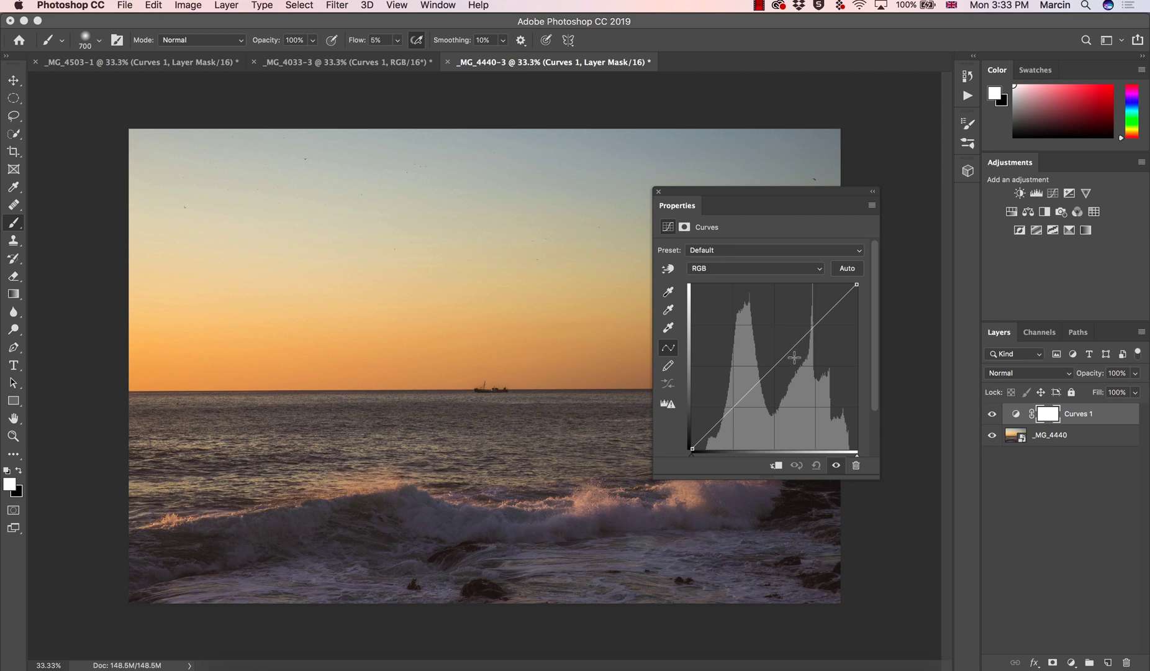
# - Set the curve's white point by sampling the pale sky near the photo's left edge
pyautogui.click(666, 298)
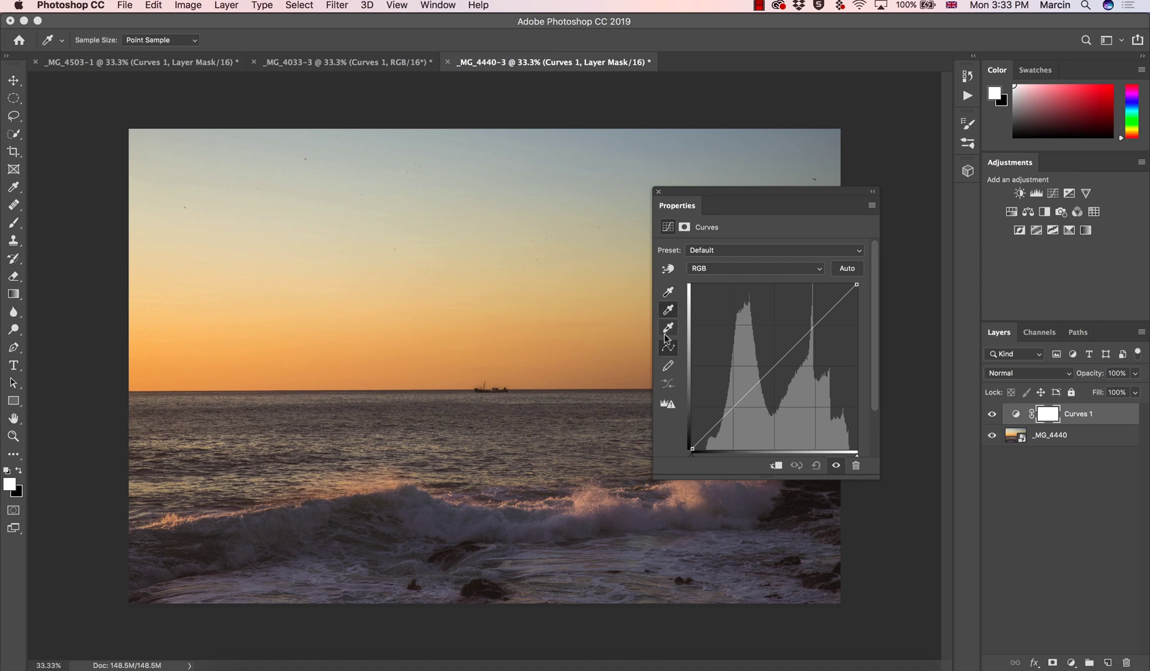
pyautogui.click(669, 293)
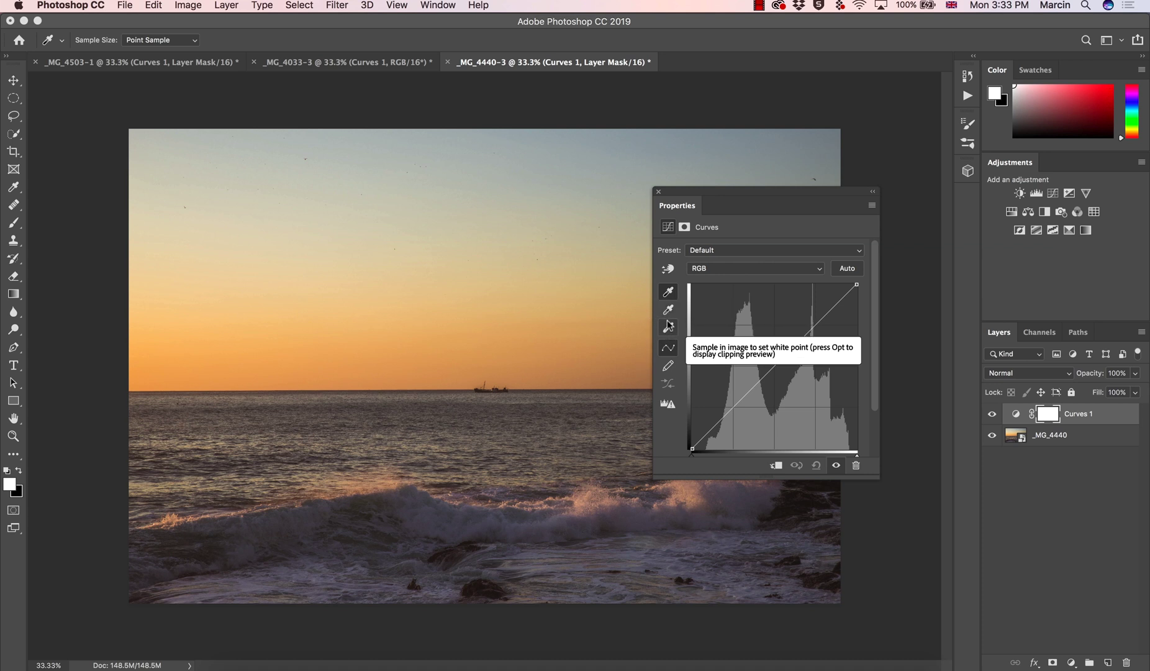
pyautogui.press('b')
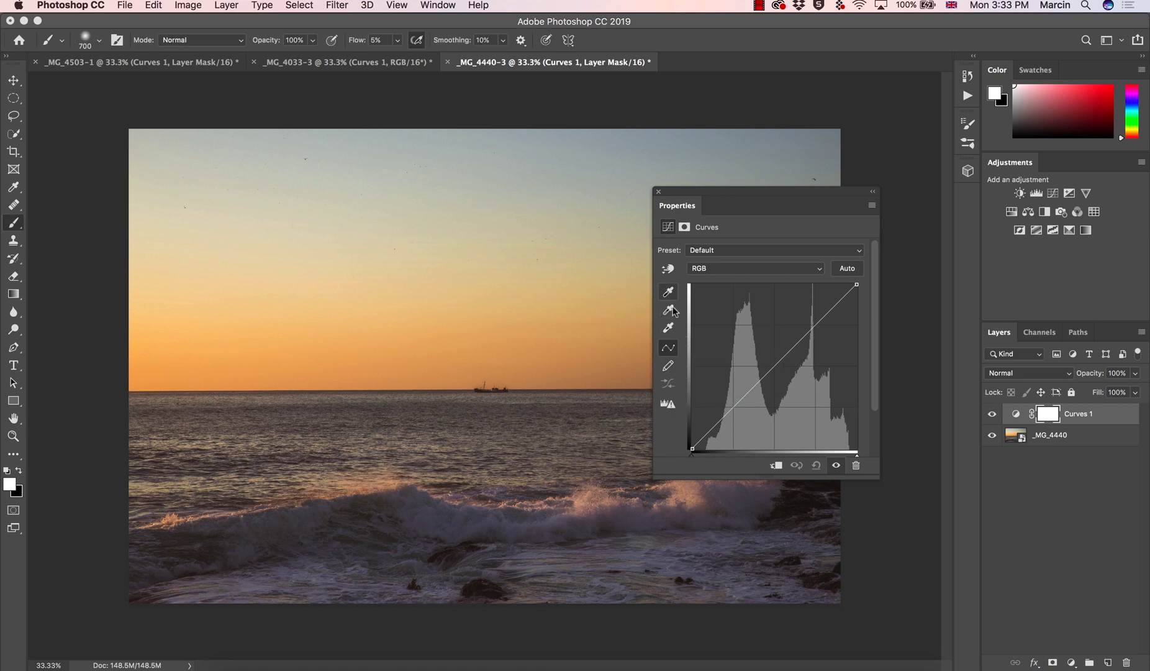
pyautogui.click(670, 335)
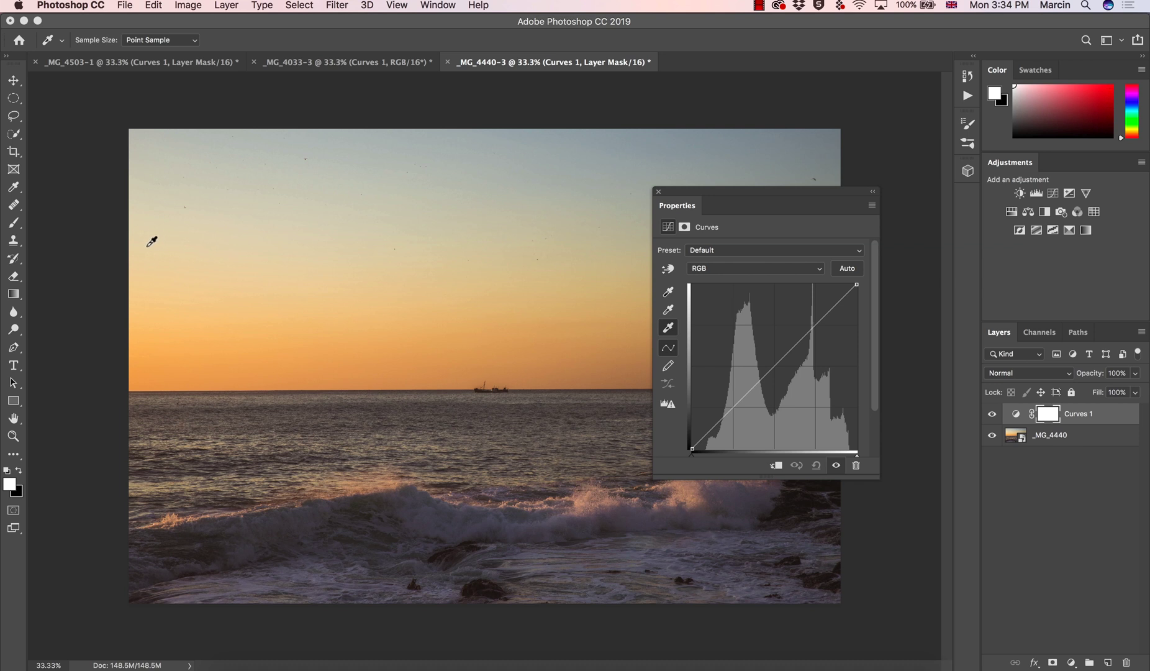
pyautogui.click(147, 246)
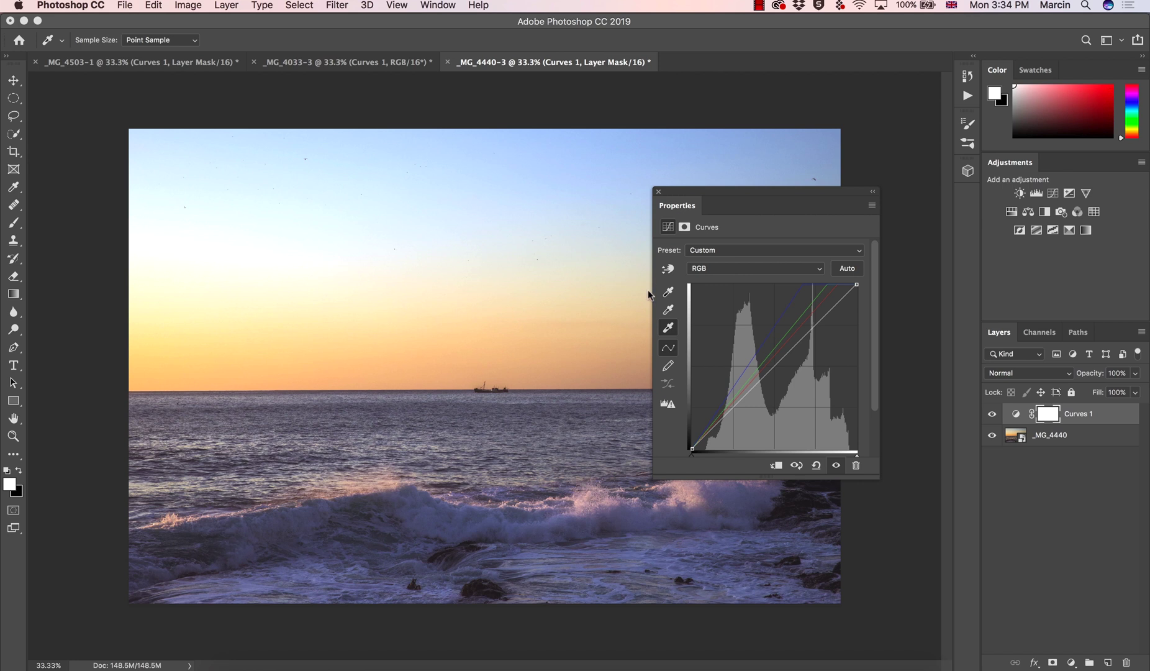
# - Uncover the rocks on the photo's right side and sample their dark area as the curve's black point
pyautogui.click(668, 293)
pyautogui.moveTo(736, 210); pyautogui.dragTo(349, 179)
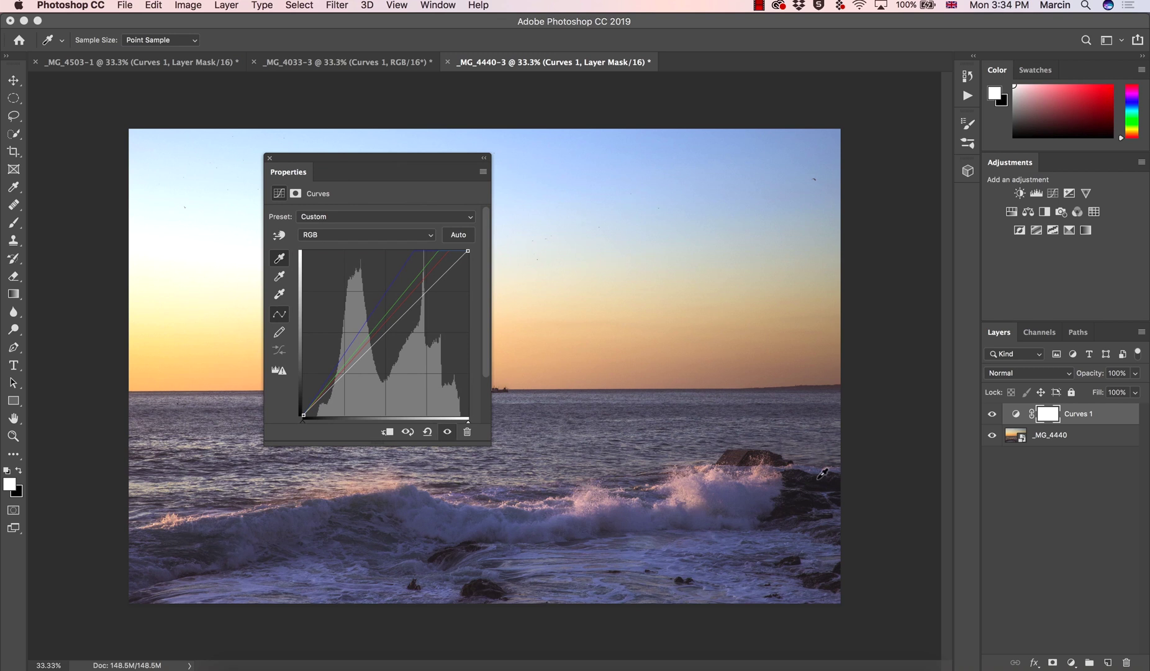
pyautogui.click(819, 478)
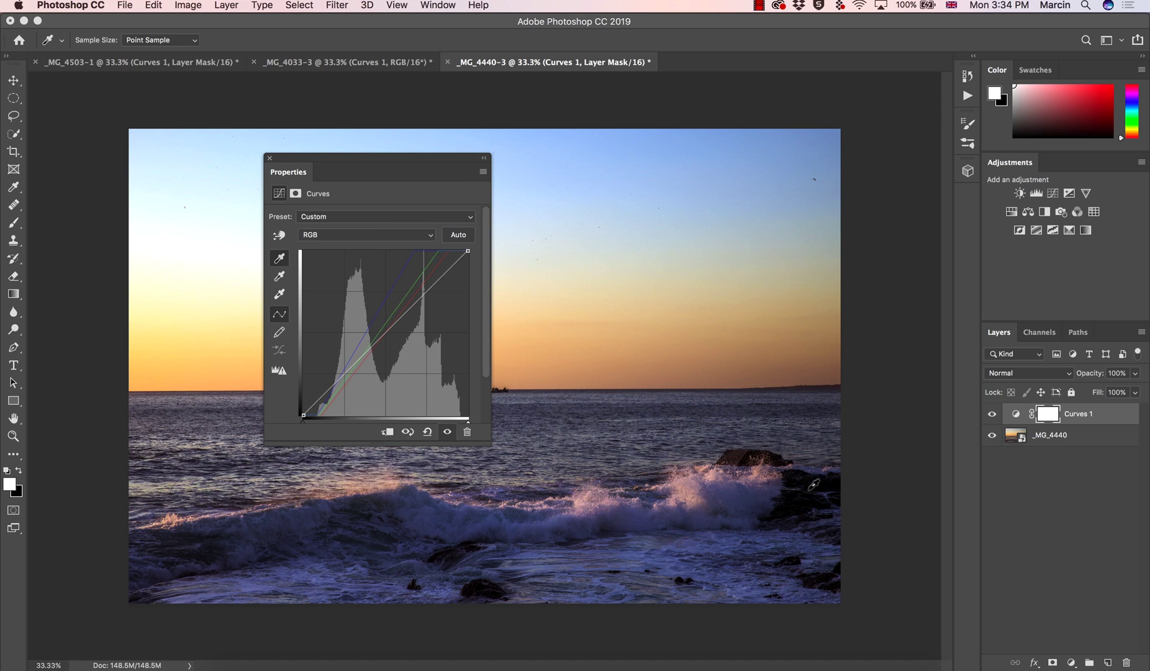
# - Sample the upper-right part of the sky as a new white point
pyautogui.moveTo(438, 165); pyautogui.dragTo(915, 255)
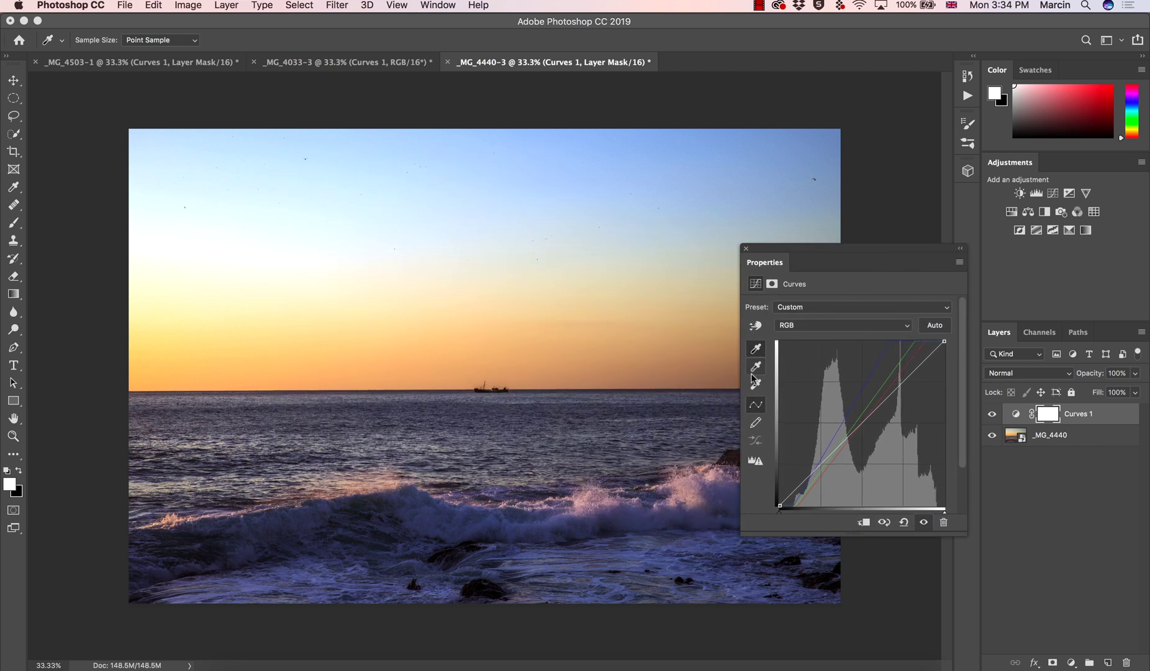
pyautogui.click(755, 383)
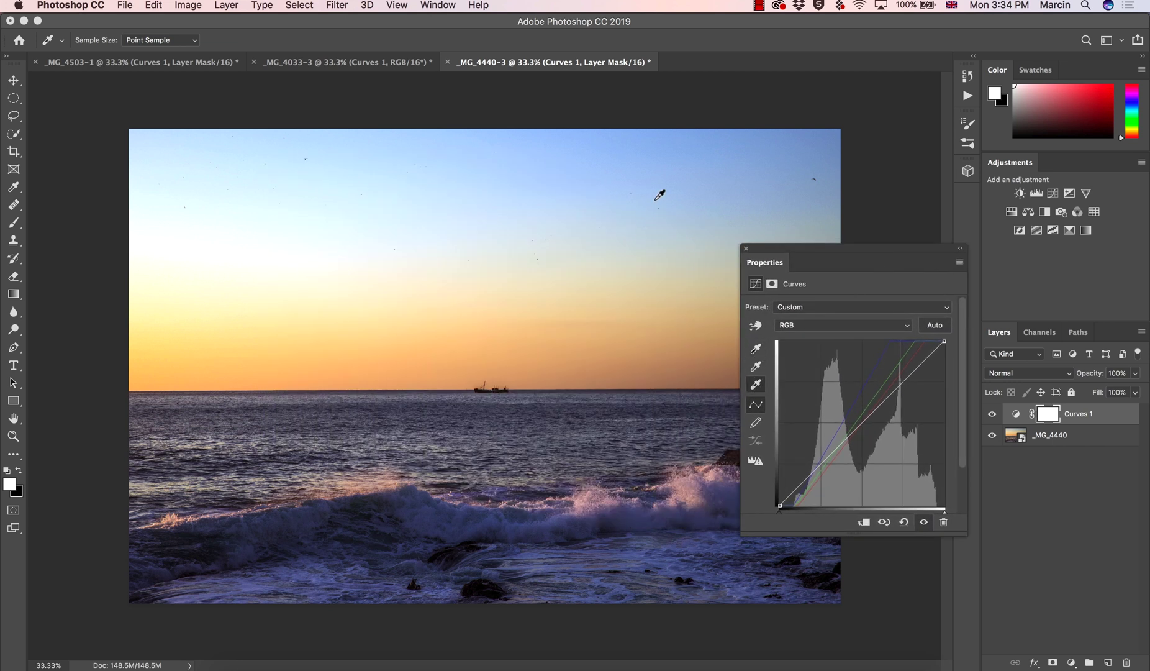
pyautogui.click(723, 157)
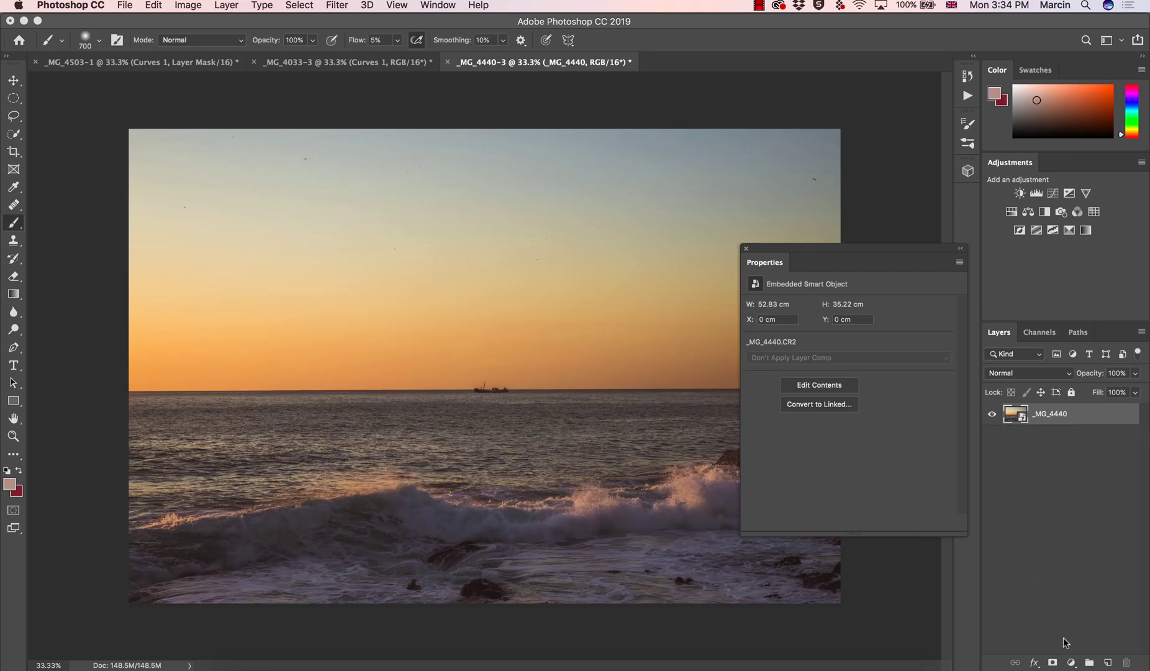
# - Add a fresh Curves adjustment layer above _MG_4440 and set its gray point from the upper middle of the sky
pyautogui.click(1071, 662)
pyautogui.click(1066, 468)
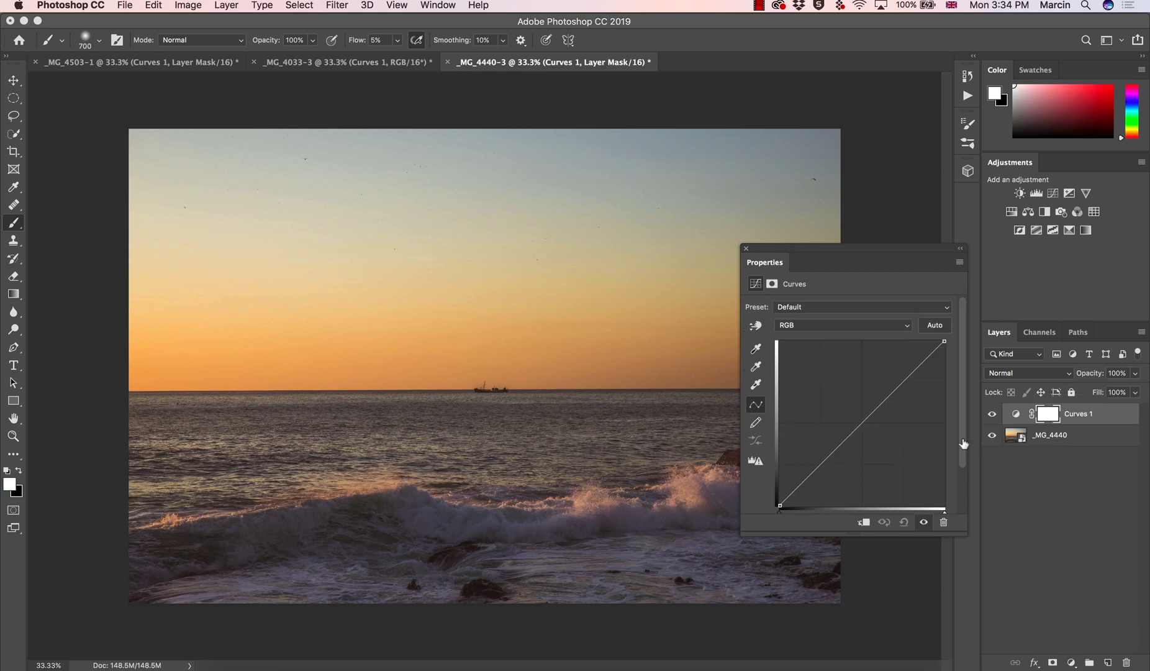
pyautogui.click(756, 369)
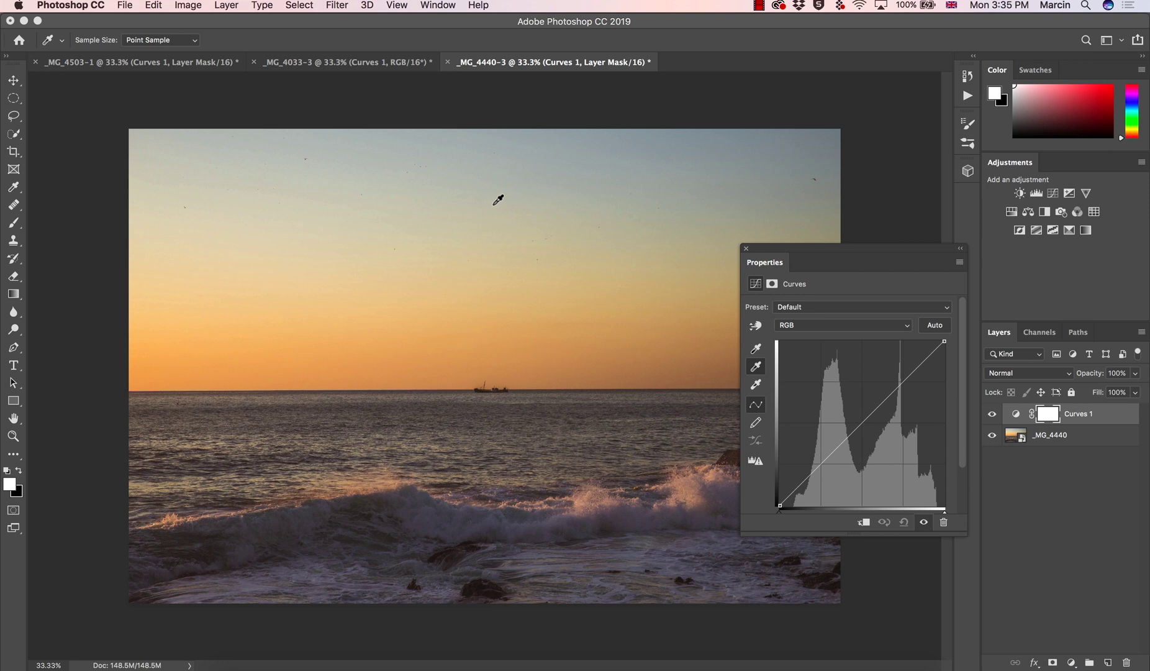
pyautogui.click(515, 210)
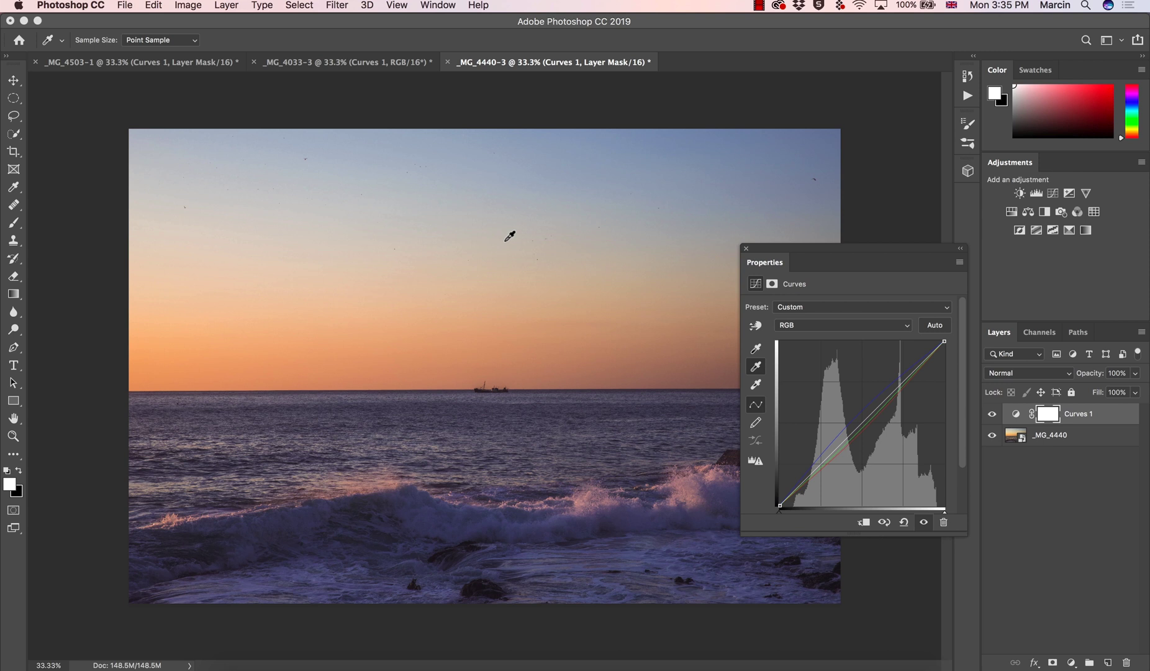
# - Resample the gray point at several other spots in the sky, and hide the Curves 1 layer
pyautogui.click(554, 234)
pyautogui.click(493, 239)
pyautogui.click(434, 216)
pyautogui.click(409, 223)
pyautogui.click(992, 414)
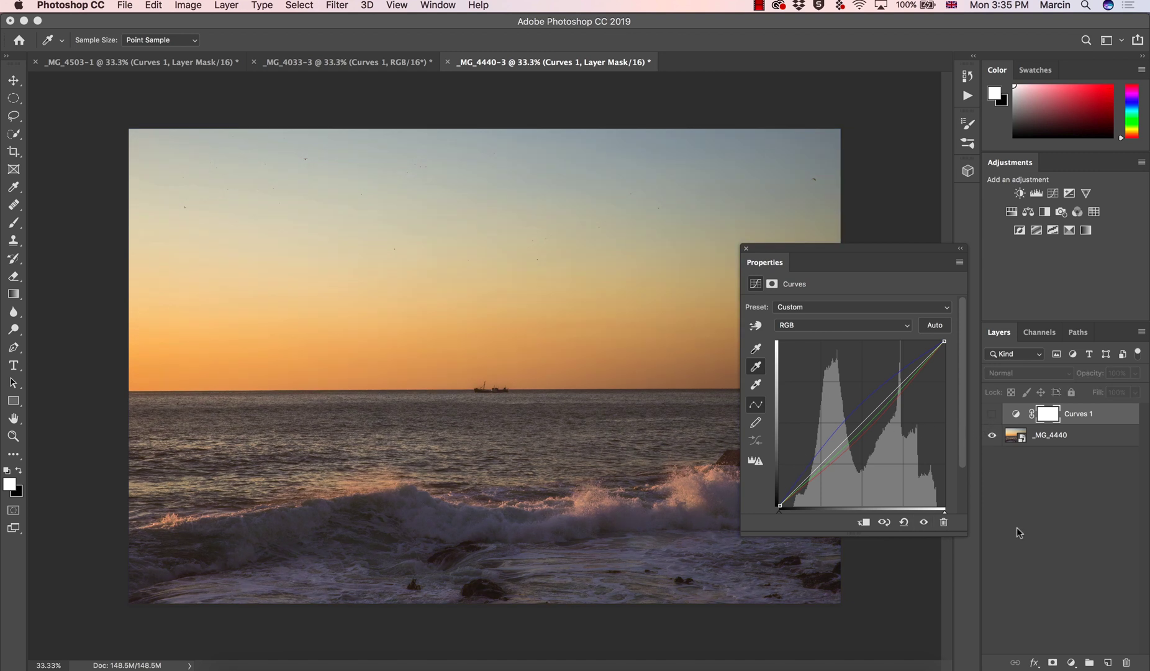
# - Add a second Curves adjustment layer above Curves 1 and apply the Auto correction
pyautogui.click(1072, 662)
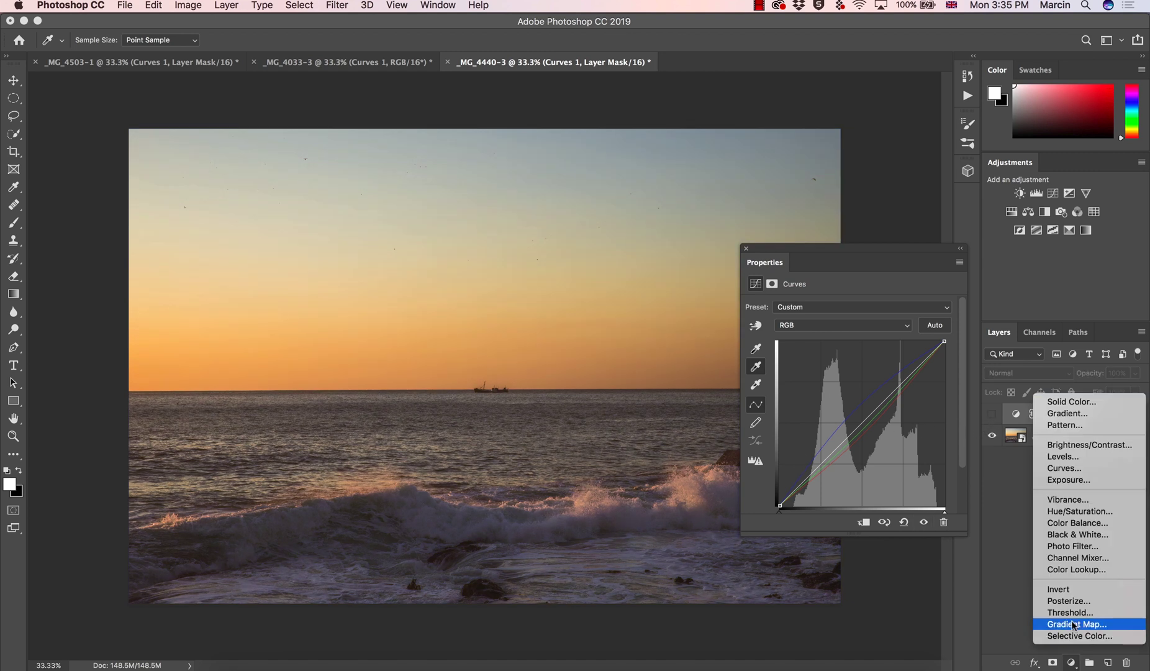
pyautogui.click(1073, 468)
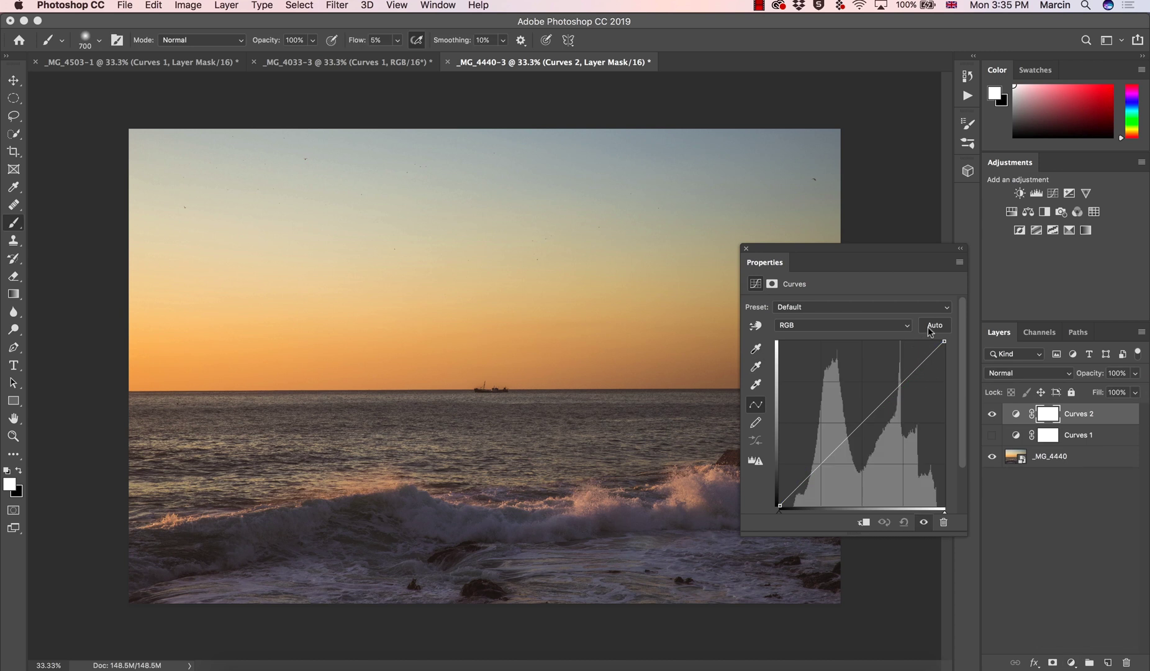
pyautogui.click(935, 328)
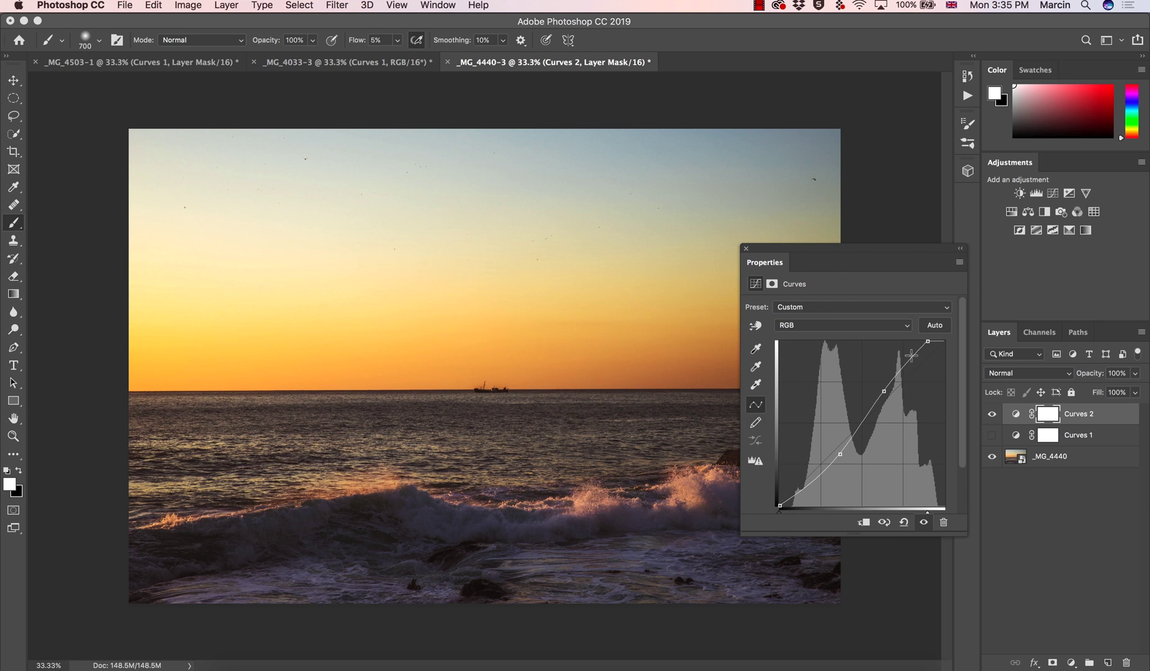
# - Reset the Curves 2 line to a straight diagonal by restoring its highlight end point and removing both inner points
pyautogui.moveTo(928, 341); pyautogui.dragTo(970, 307)
pyautogui.click(885, 393)
pyautogui.moveTo(885, 393); pyautogui.dragTo(863, 503)
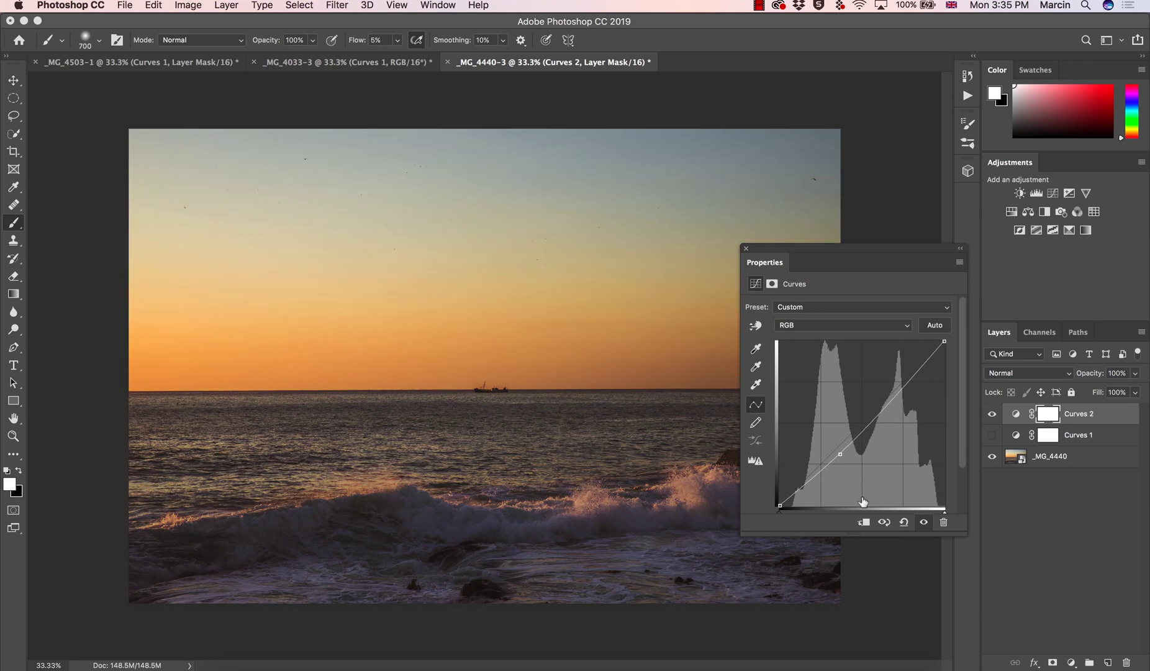
pyautogui.moveTo(841, 454); pyautogui.dragTo(867, 552)
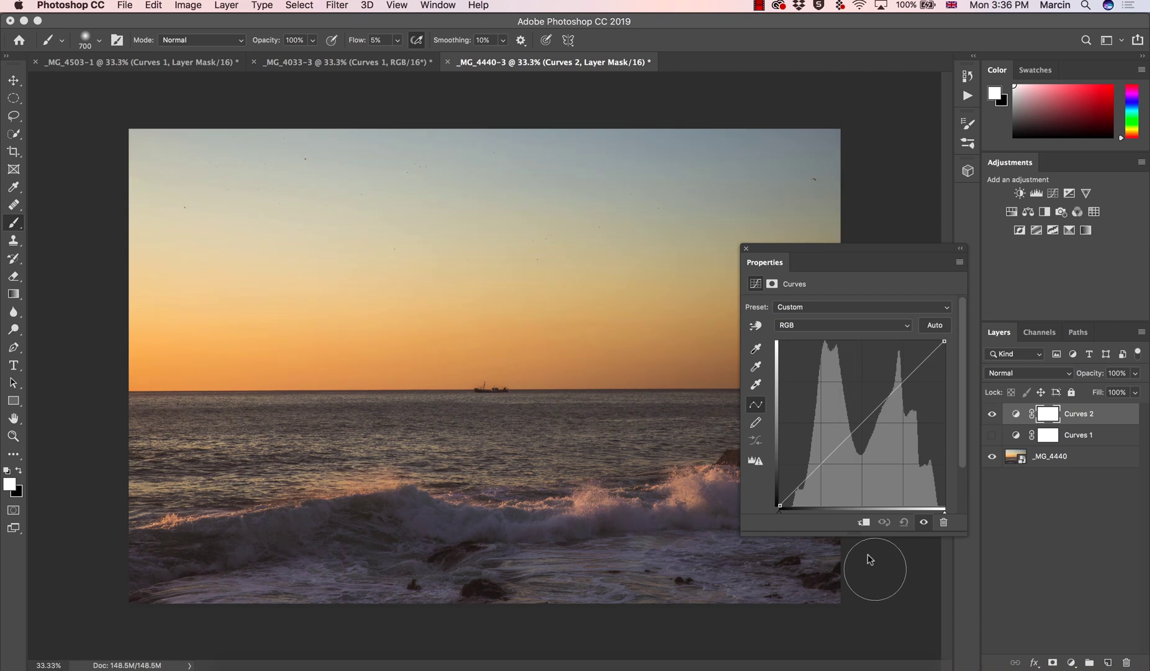
# - Try the on-image adjustment tool on two sky tones, and remove the added points from the curve
pyautogui.click(756, 326)
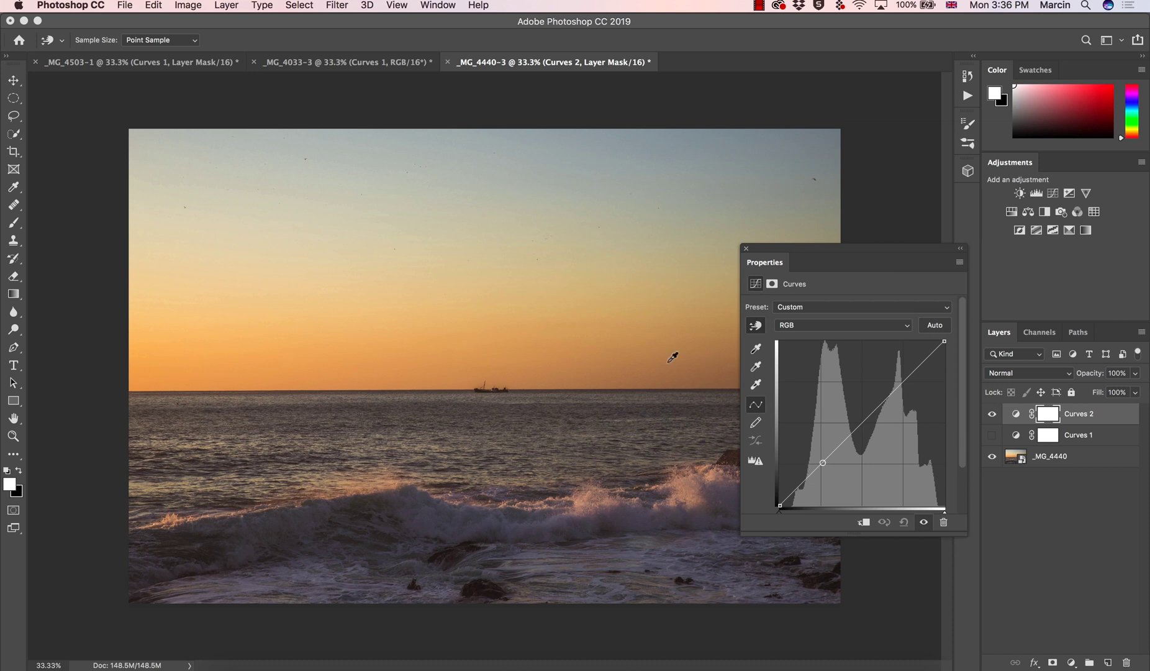
pyautogui.click(610, 358)
pyautogui.click(304, 215)
pyautogui.moveTo(873, 412); pyautogui.dragTo(935, 553)
pyautogui.moveTo(915, 371); pyautogui.dragTo(967, 589)
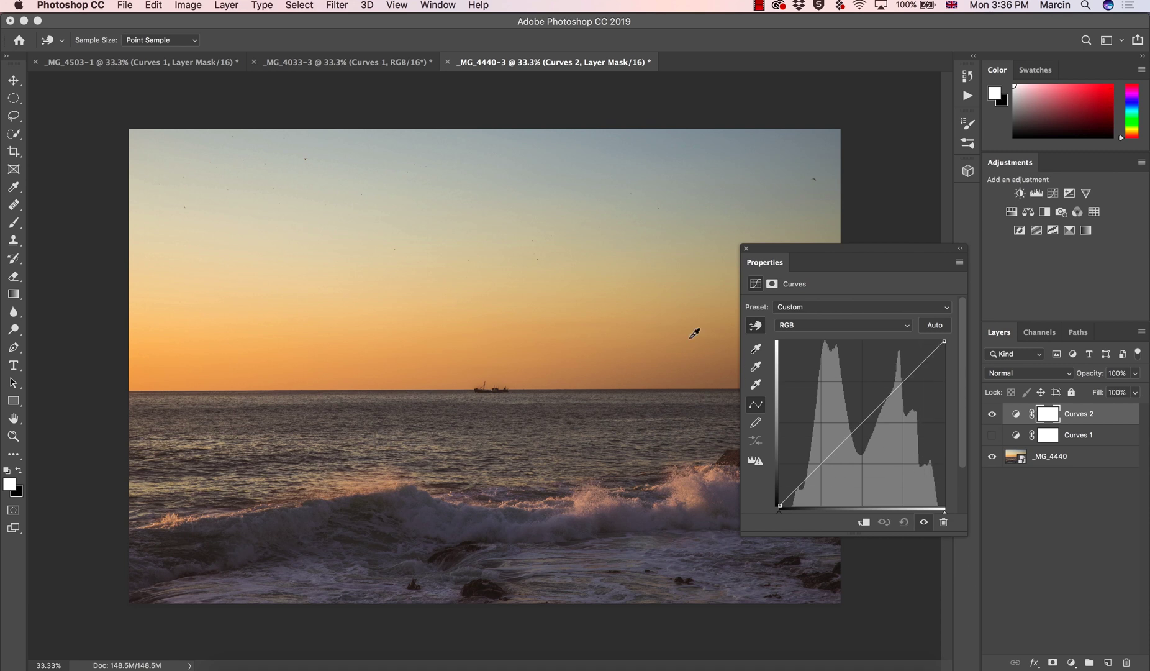
# - Review the adjusted _MG_4033-3 coast photo and the _MG_4503-1 forest path photo
pyautogui.click(326, 63)
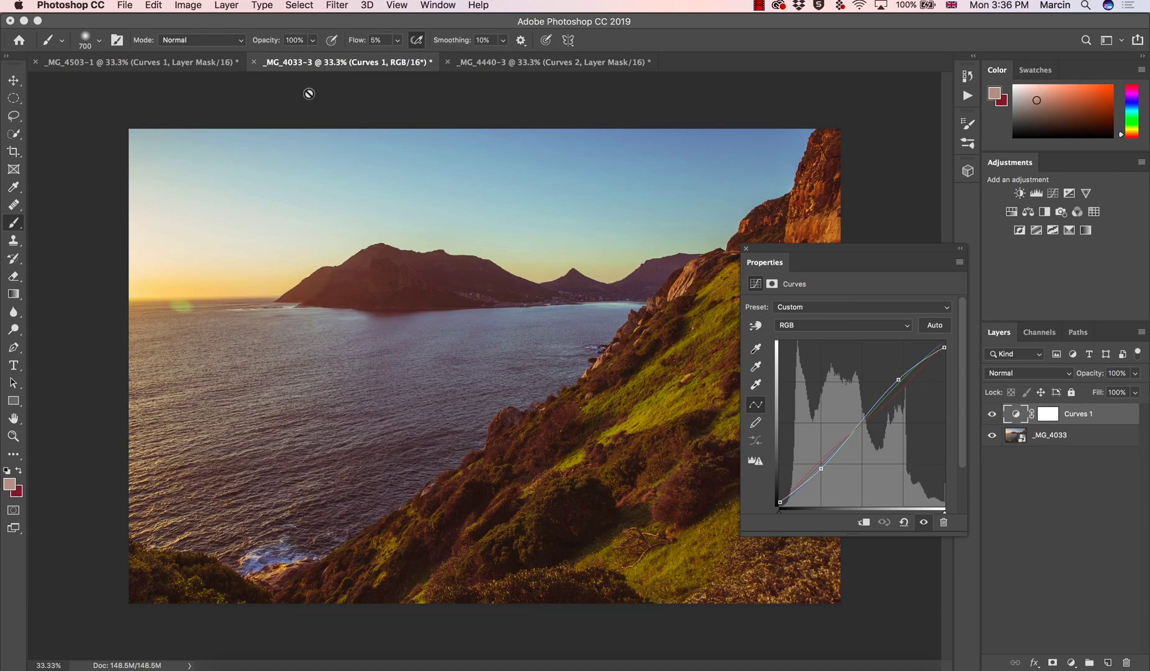
pyautogui.click(206, 62)
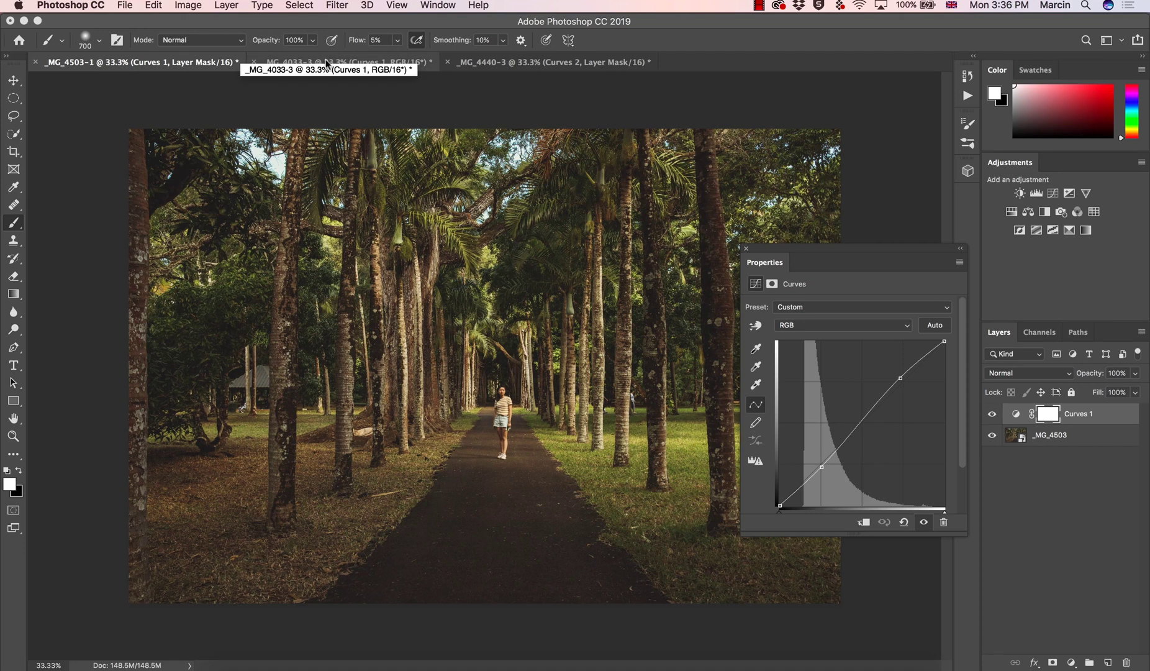
# - Hide Curves 1 in the _MG_4503-1 forest photo and add a new Curves adjustment layer directly above the _MG_4503 layer
pyautogui.click(325, 63)
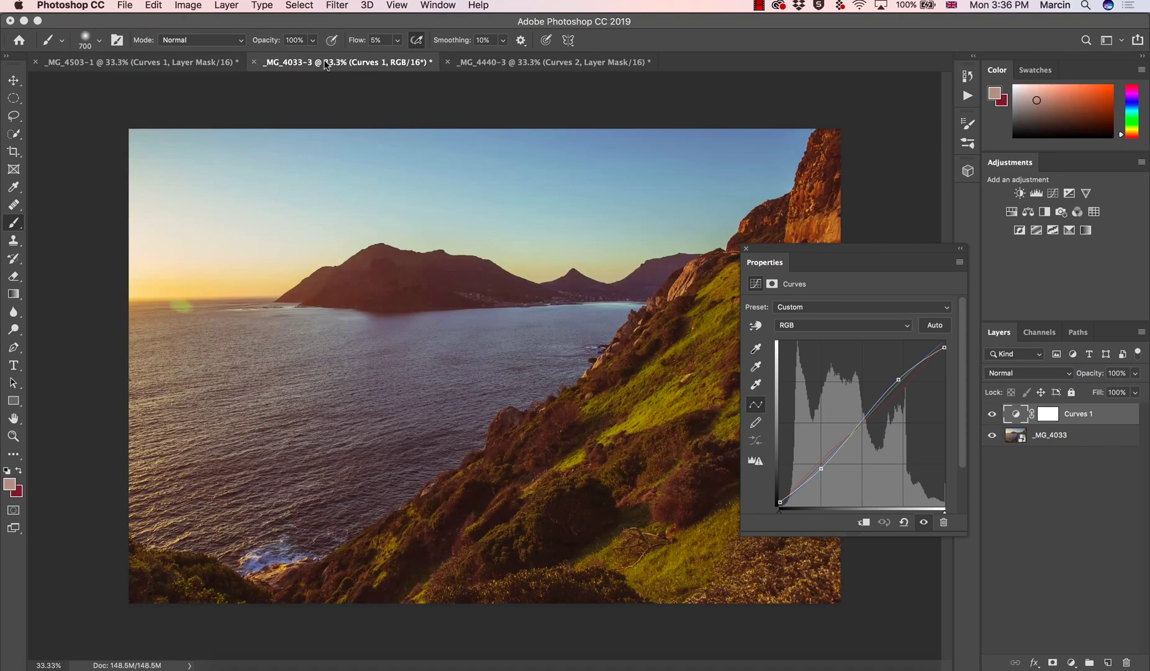
pyautogui.click(198, 63)
pyautogui.click(992, 413)
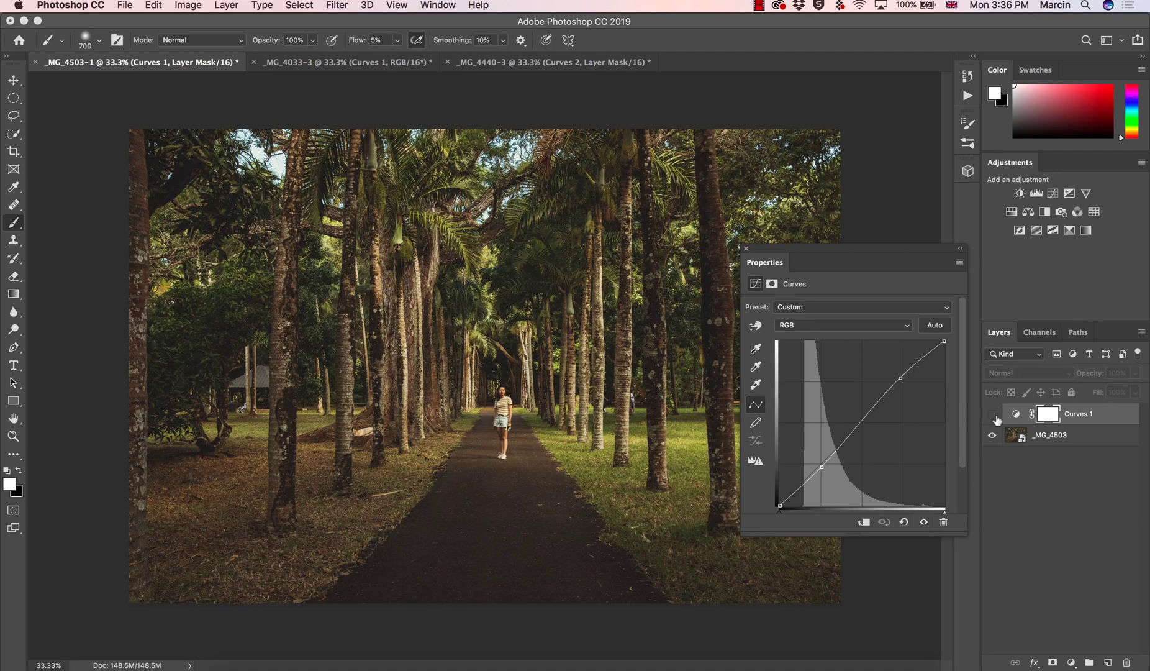
pyautogui.click(1043, 439)
pyautogui.click(1072, 660)
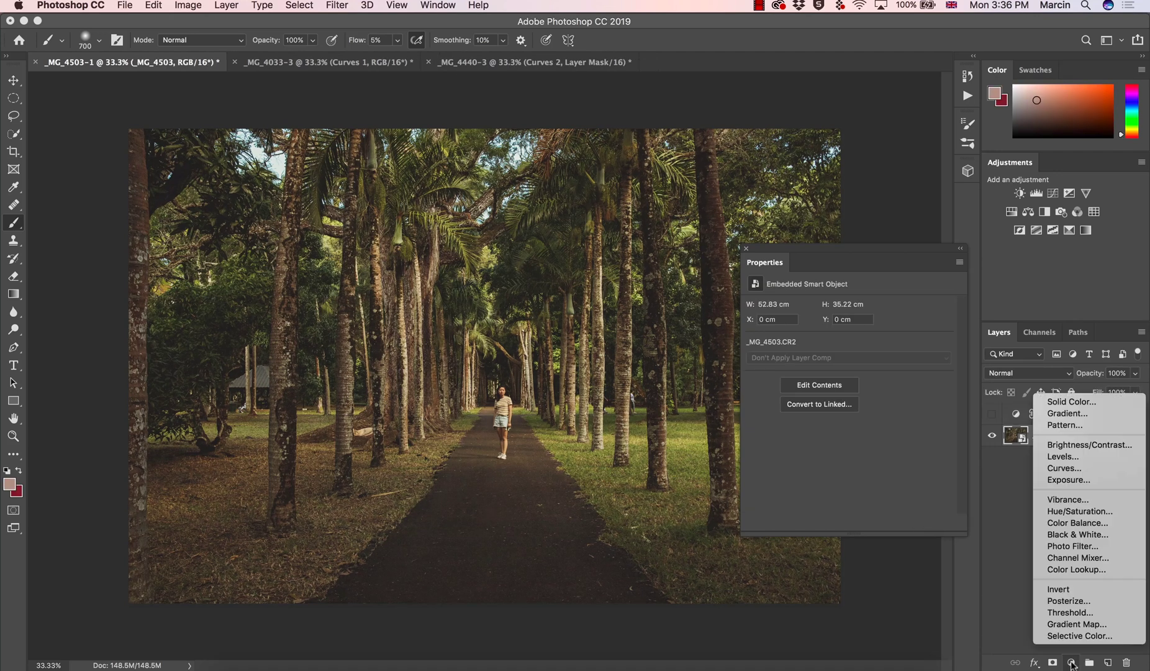
pyautogui.click(1069, 469)
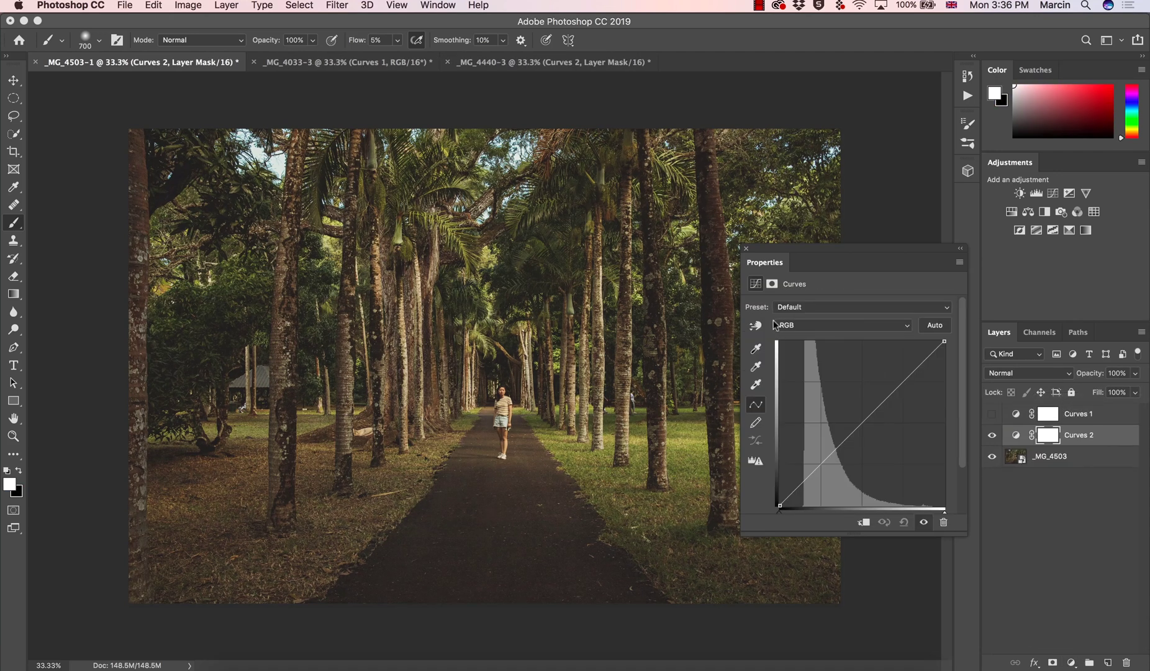
# - Sample photo tones with the on-image adjustment tool, and slightly lower a shadow point and raise a highlight point on the Curves 2 line
pyautogui.click(756, 326)
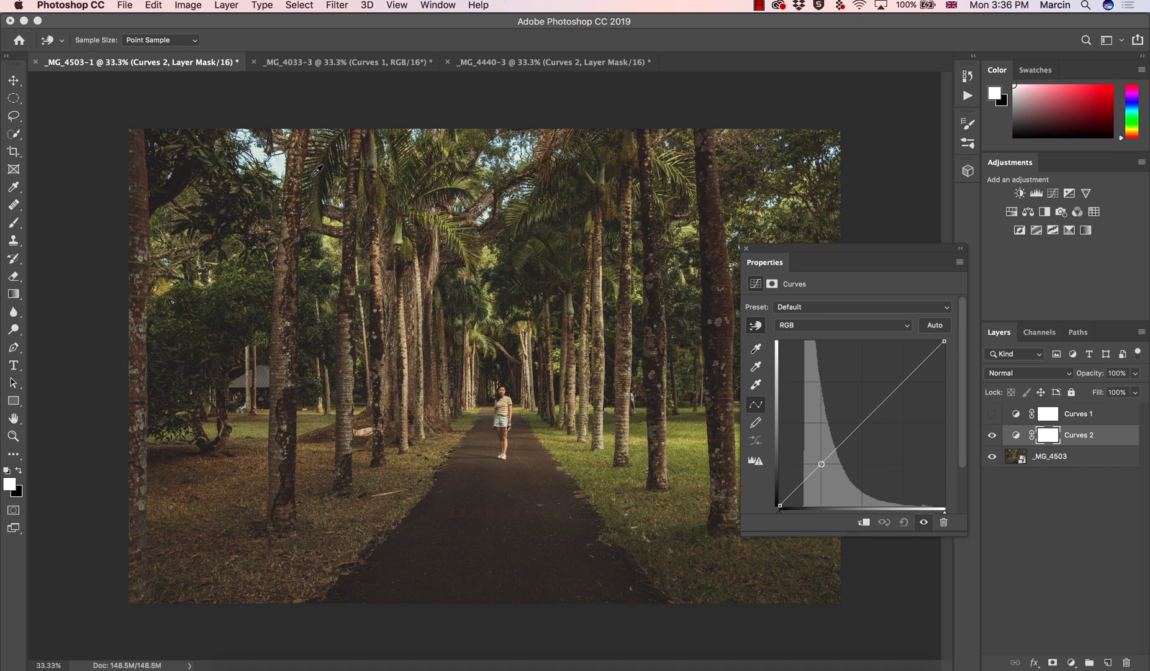
pyautogui.click(277, 159)
pyautogui.click(179, 179)
pyautogui.moveTo(802, 483); pyautogui.dragTo(802, 486)
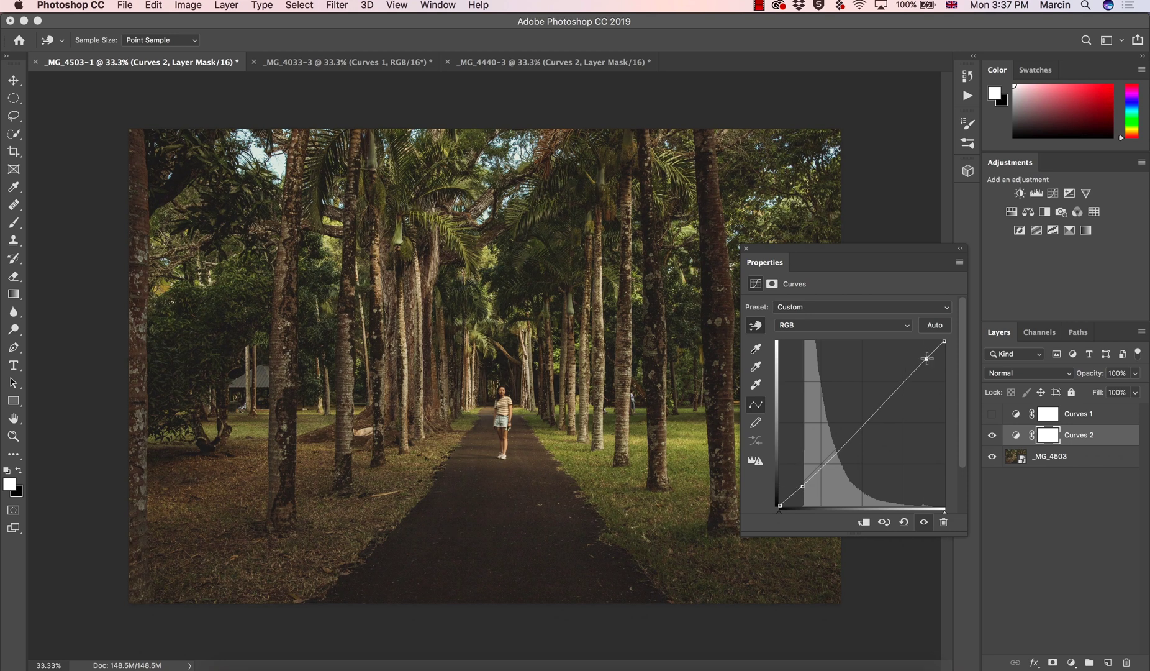
pyautogui.moveTo(927, 359); pyautogui.dragTo(926, 356)
pyautogui.press('b')
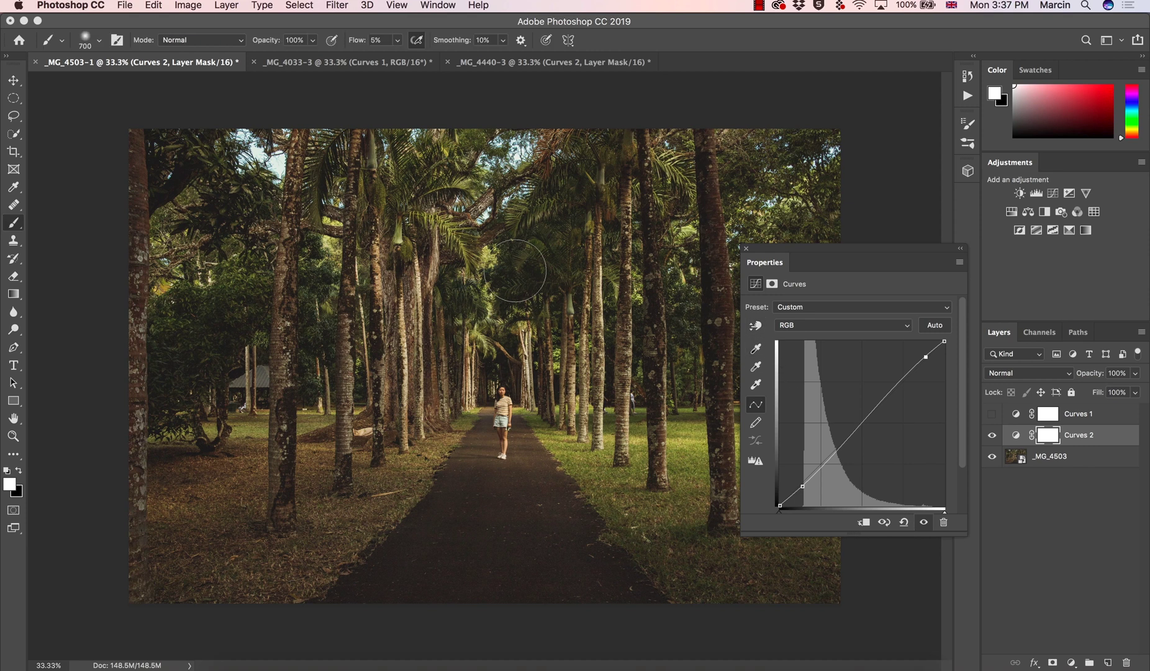
pyautogui.click(756, 326)
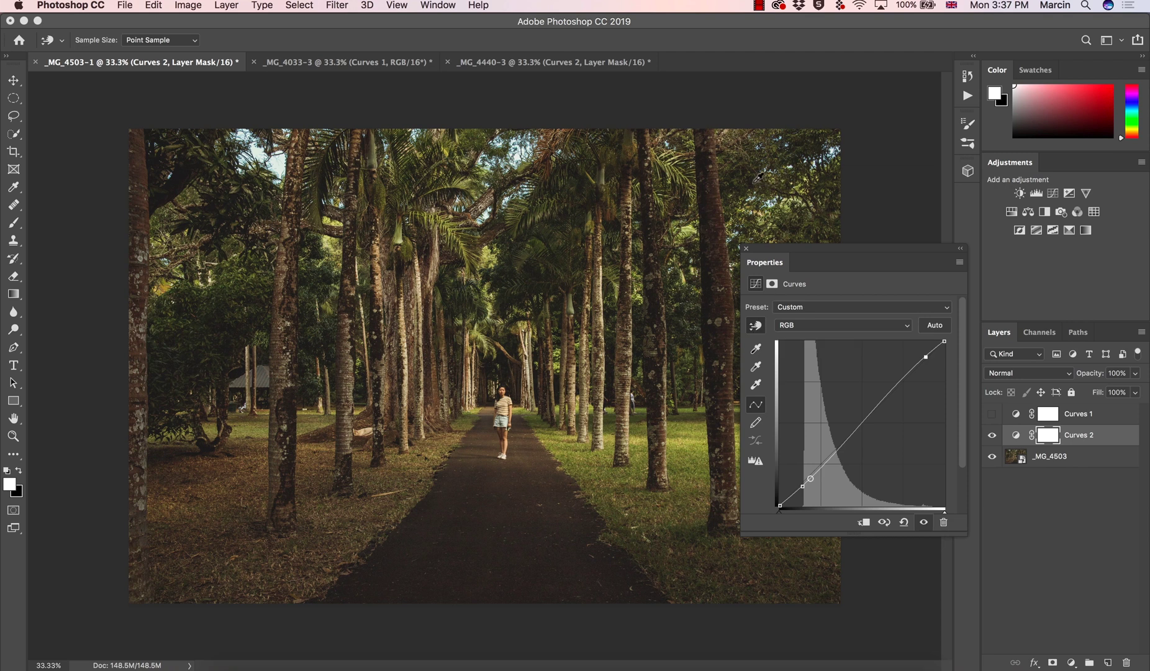